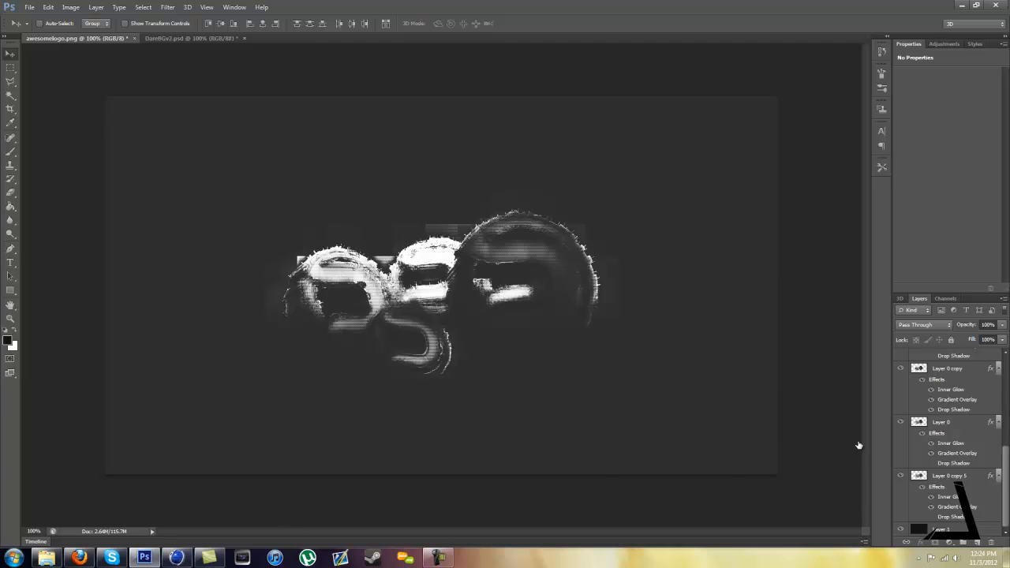
Step: Examine the finished logo composition by toggling the visibility of Pattern Fill 3 and Layer 2
scroll(923, 411, "up", 5)
mouse_move(901, 381)
left_mouse_down()
mouse_move(900, 357)
mouse_move(900, 368)
left_mouse_up()
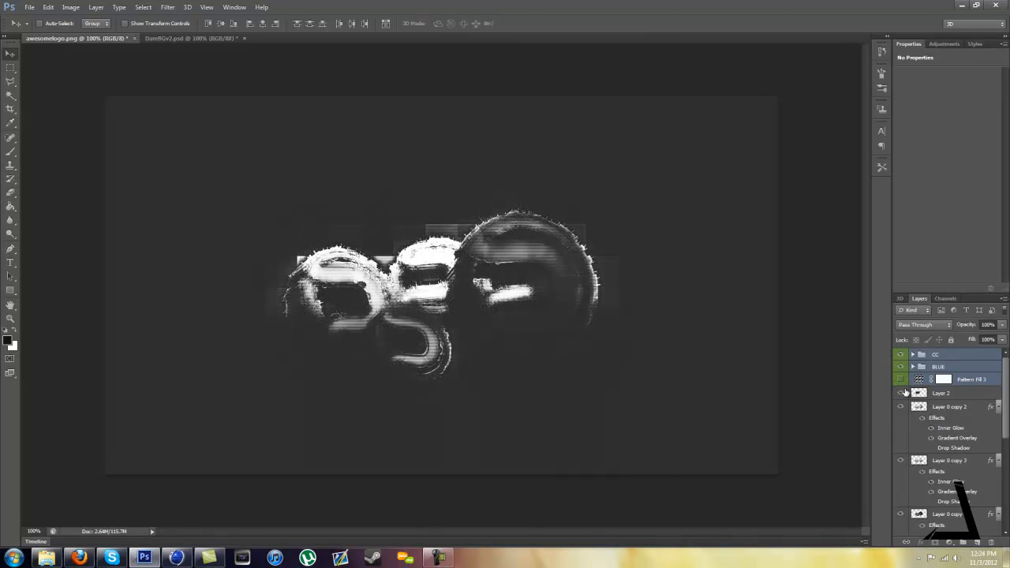
left_click(904, 392)
left_click(900, 380)
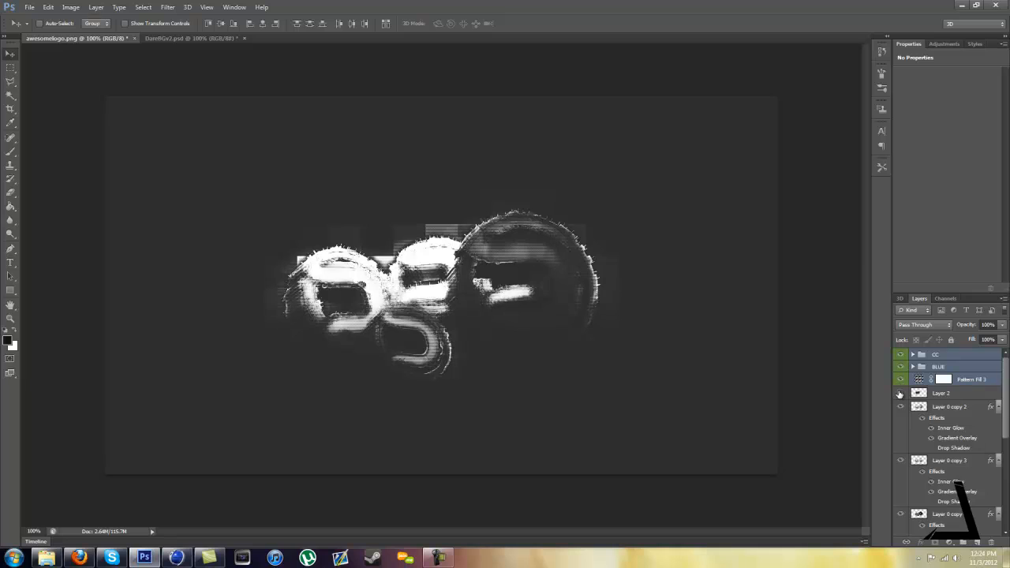
left_click(900, 393)
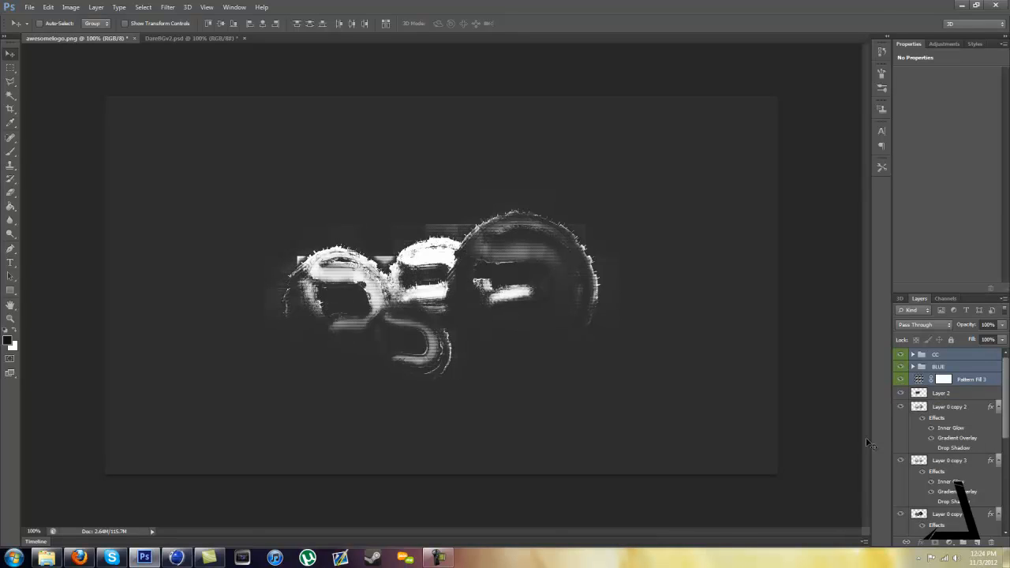
Step: Create a new document 1920 pixels wide and 1080 pixels high
left_click(32, 6)
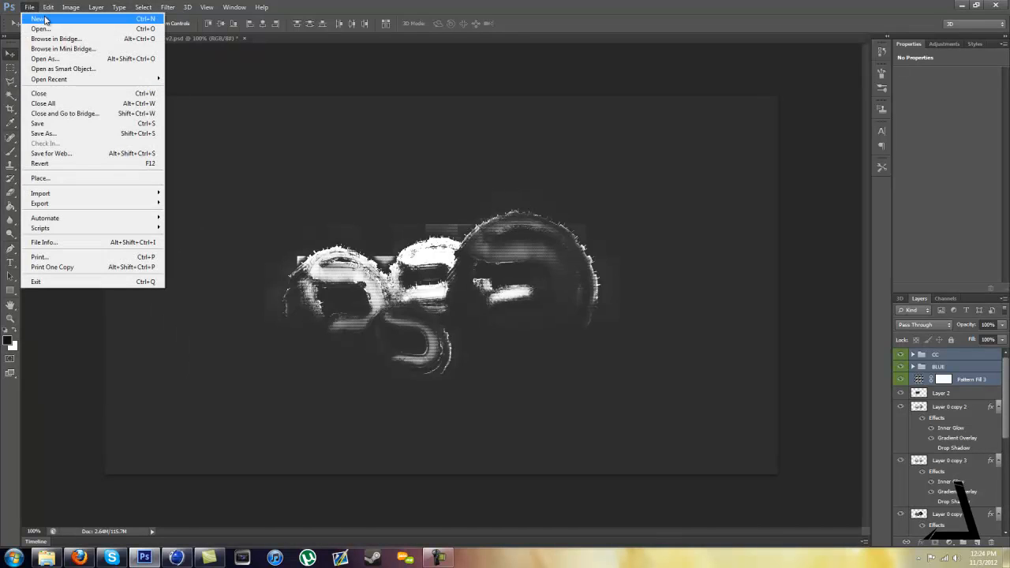
left_click(45, 19)
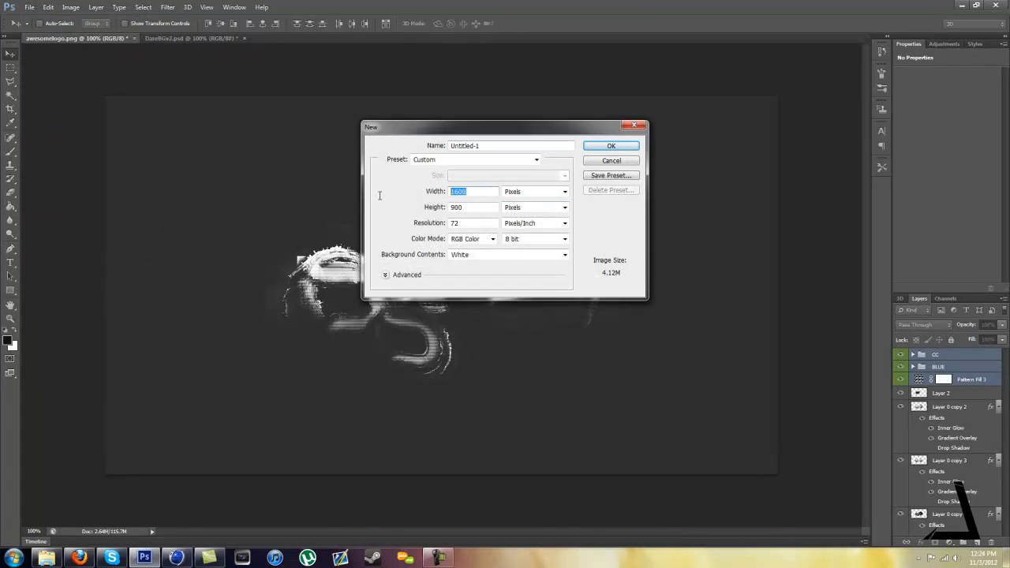
type("1920")
key("Tab")
type("1080")
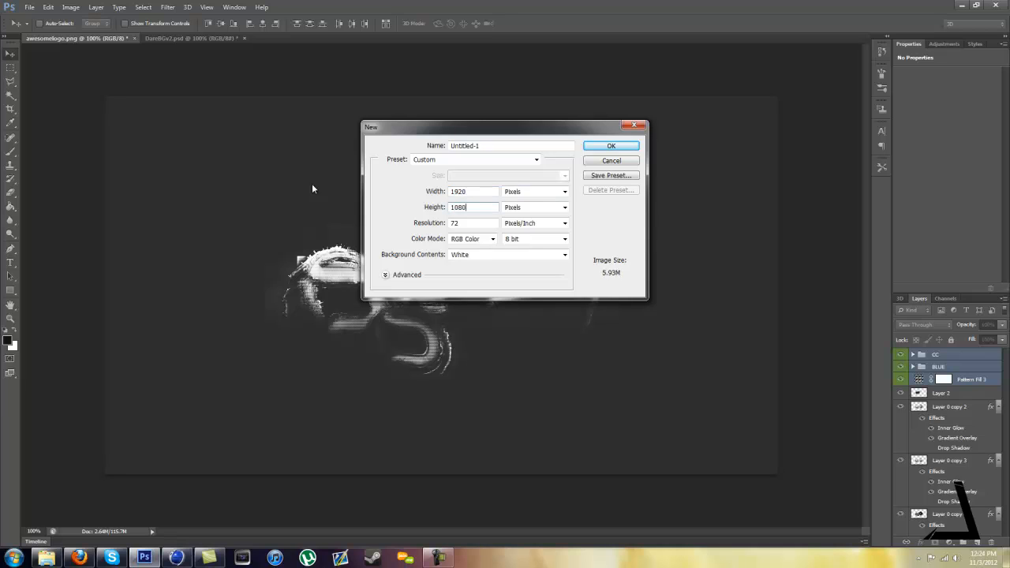
key("Return")
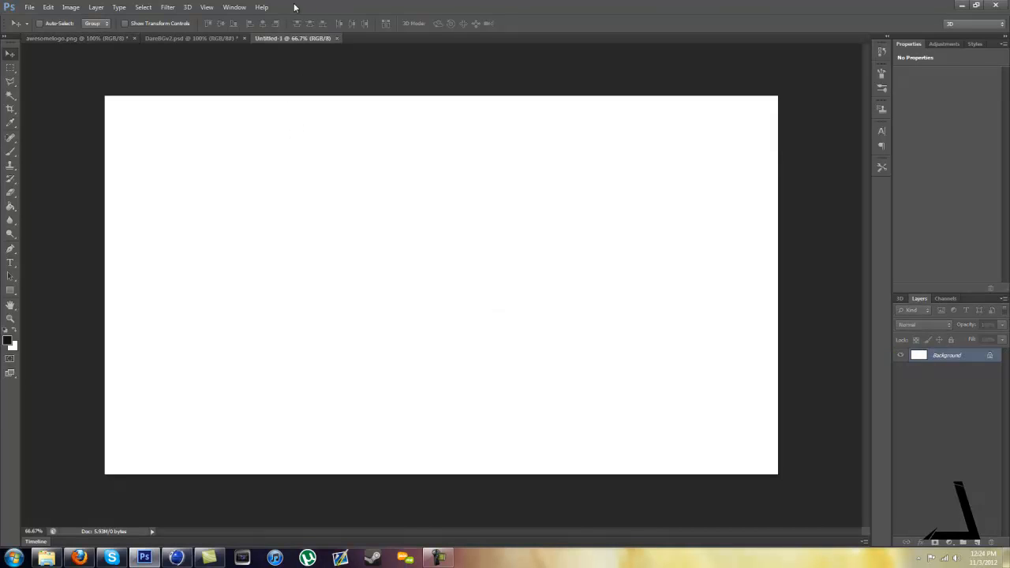
Step: Set the foreground colour to a near-black grey and fill the background with it using the Paint Bucket
left_click(7, 341)
left_click(623, 297)
key("g")
left_click(378, 264)
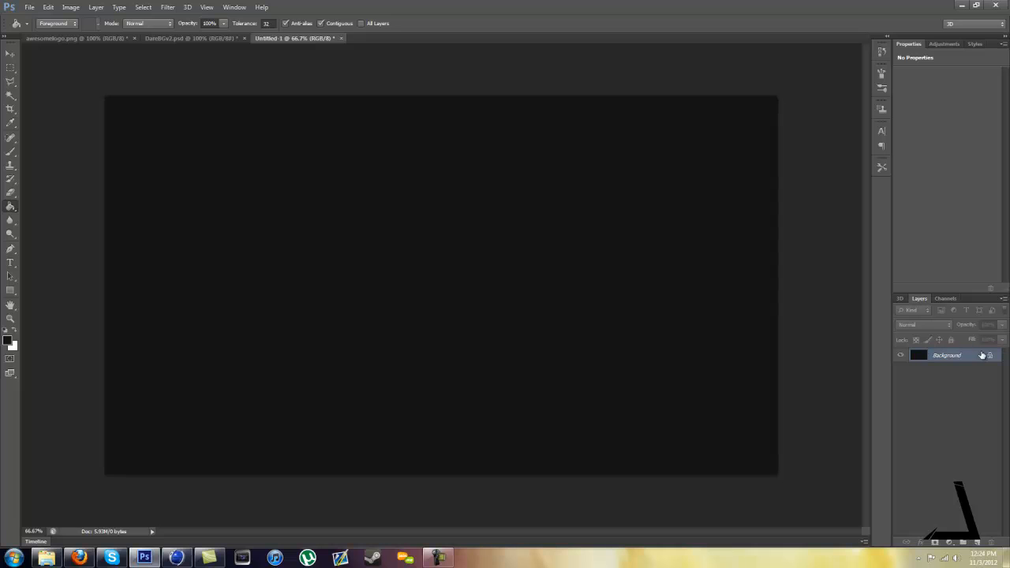
Step: Place the awesomelogo image from the Pictures library into the new document
left_click(1006, 557)
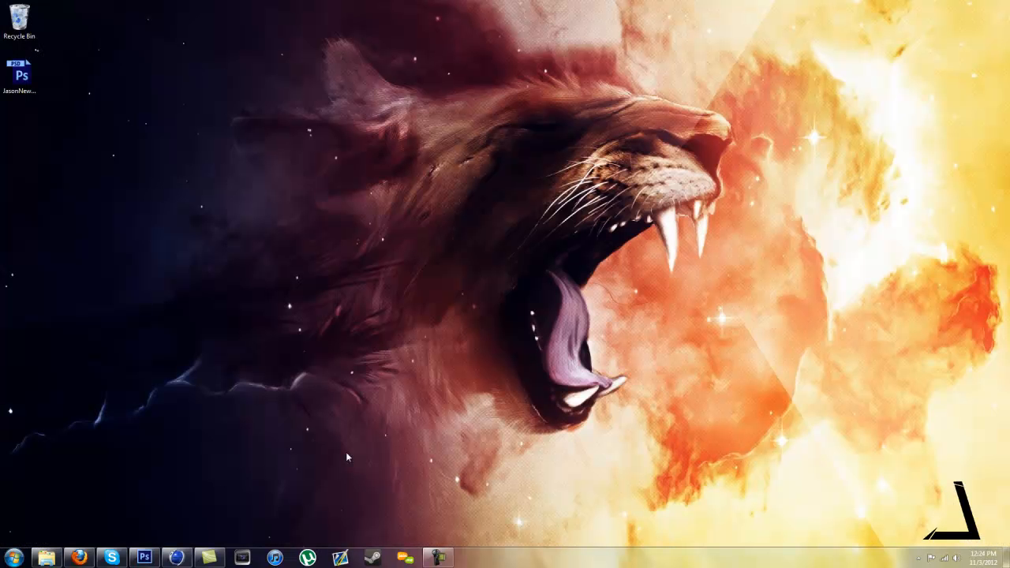
left_click(48, 556)
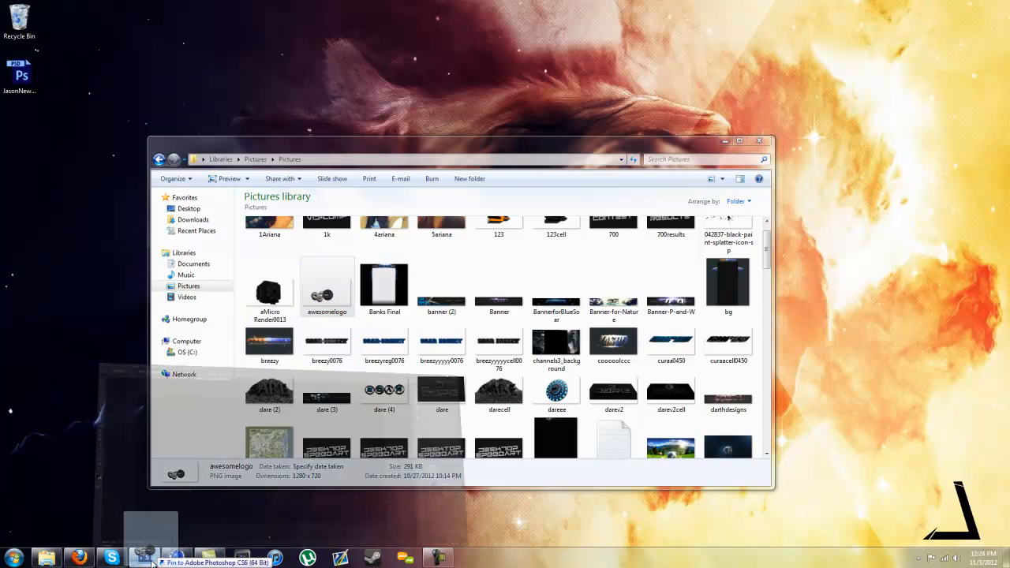
left_click(158, 522)
left_click_drag(472, 219, 472, 219)
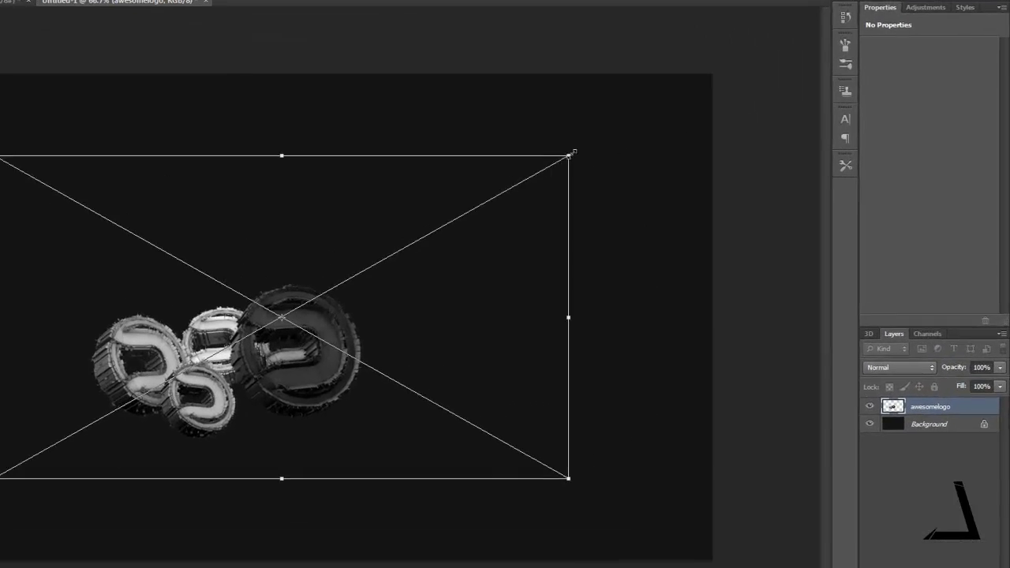
Step: Enlarge the placed logo to slightly beyond the canvas size, centre its artwork on the canvas and commit the placement
left_click_drag(498, 149, 687, 77)
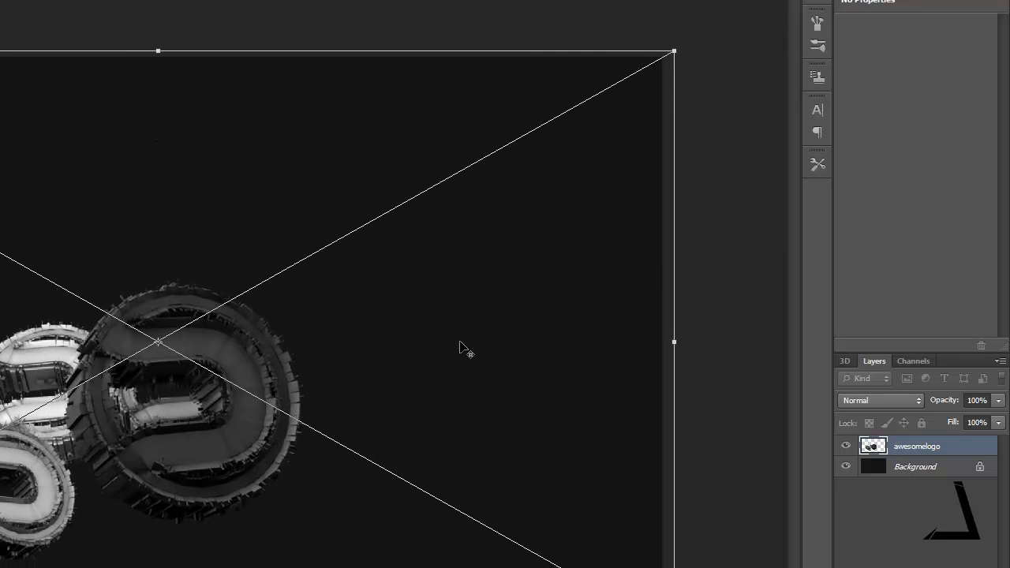
left_click_drag(463, 345, 500, 296)
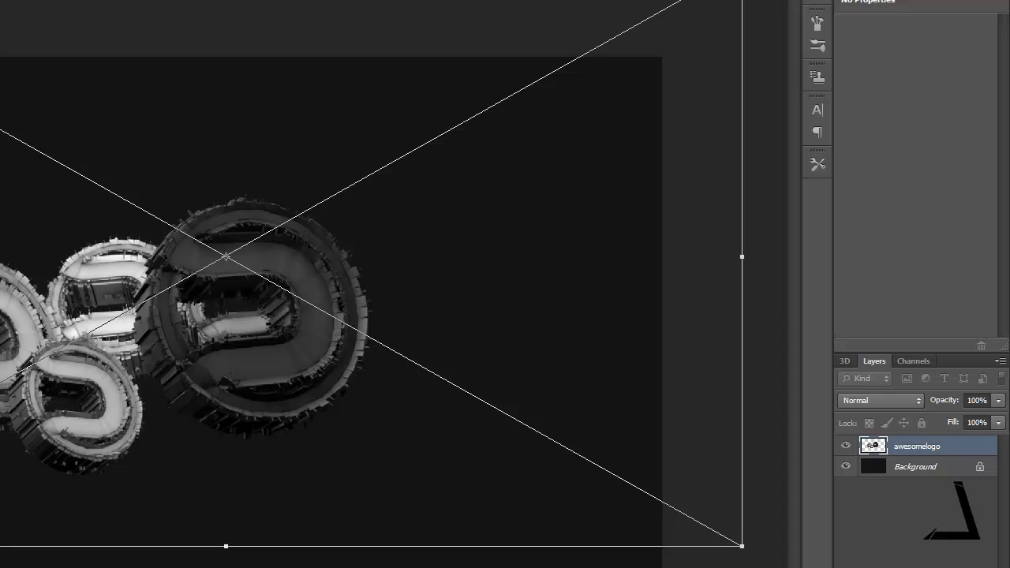
key("Return")
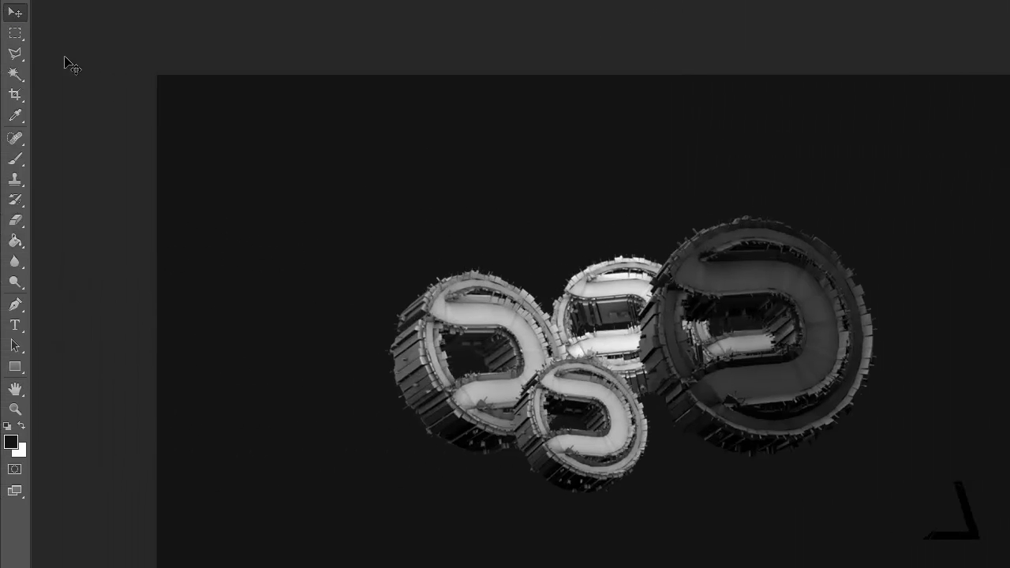
left_click_drag(277, 200, 277, 254)
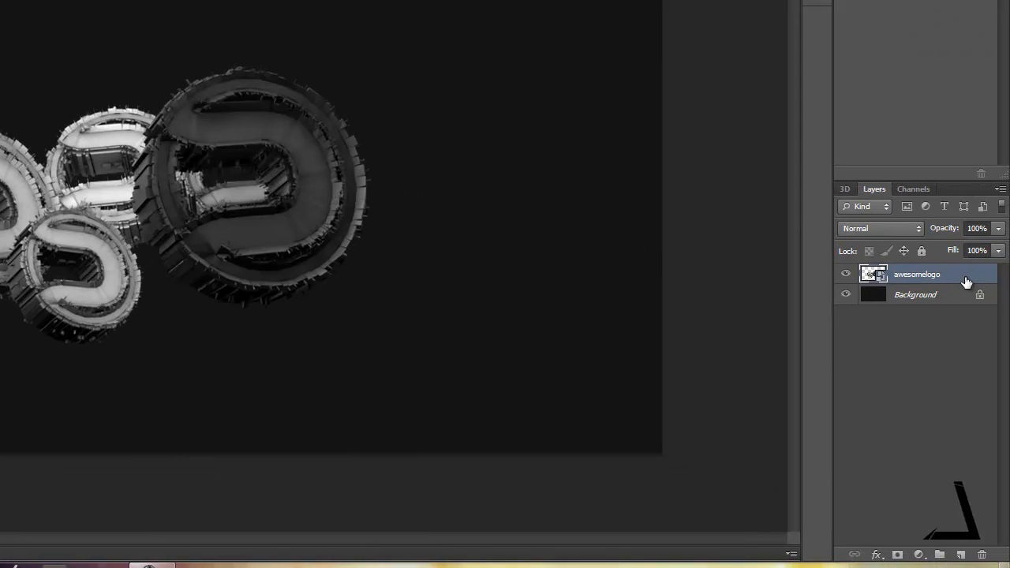
Step: Add a black-to-white Gradient Overlay to the awesomelogo layer with blend mode Overlay and 75% opacity
double_click(969, 279)
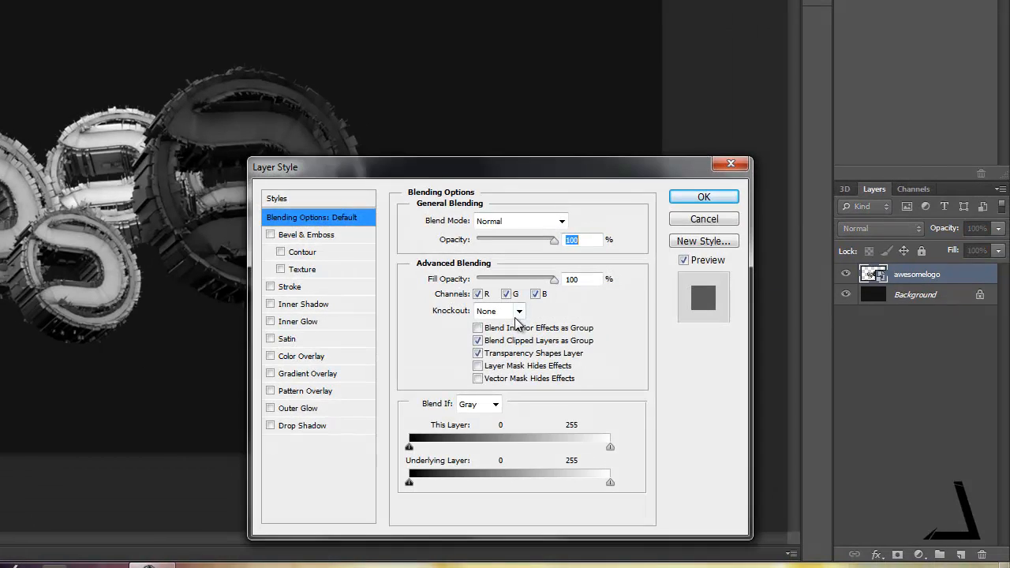
left_click(324, 379)
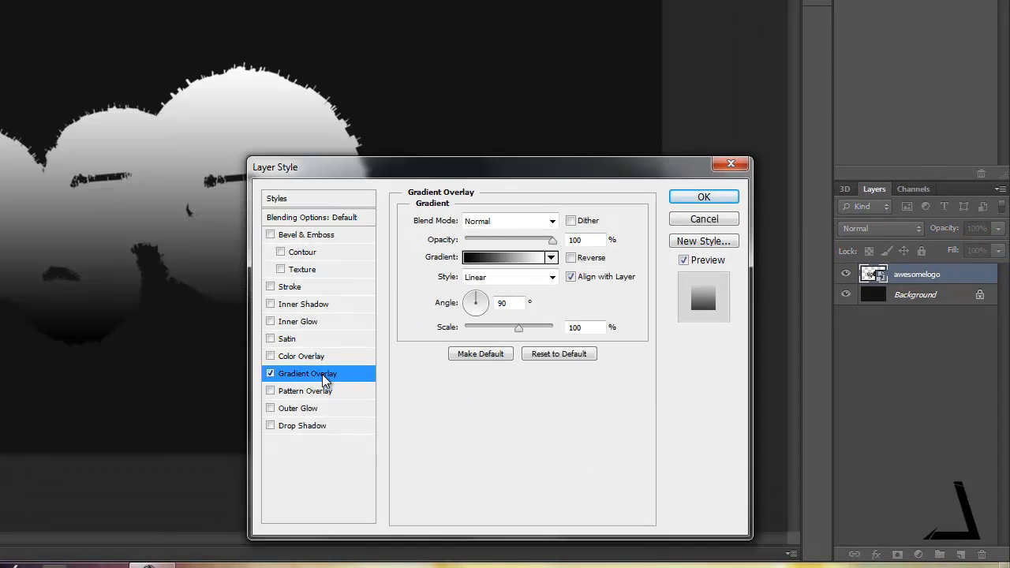
left_click(492, 225)
left_click(487, 11)
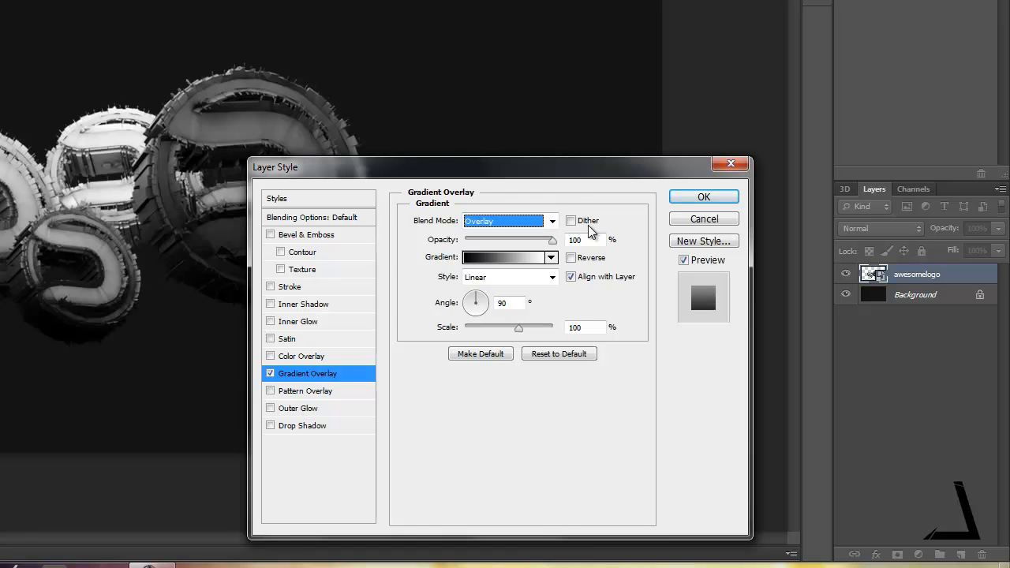
left_click(603, 238)
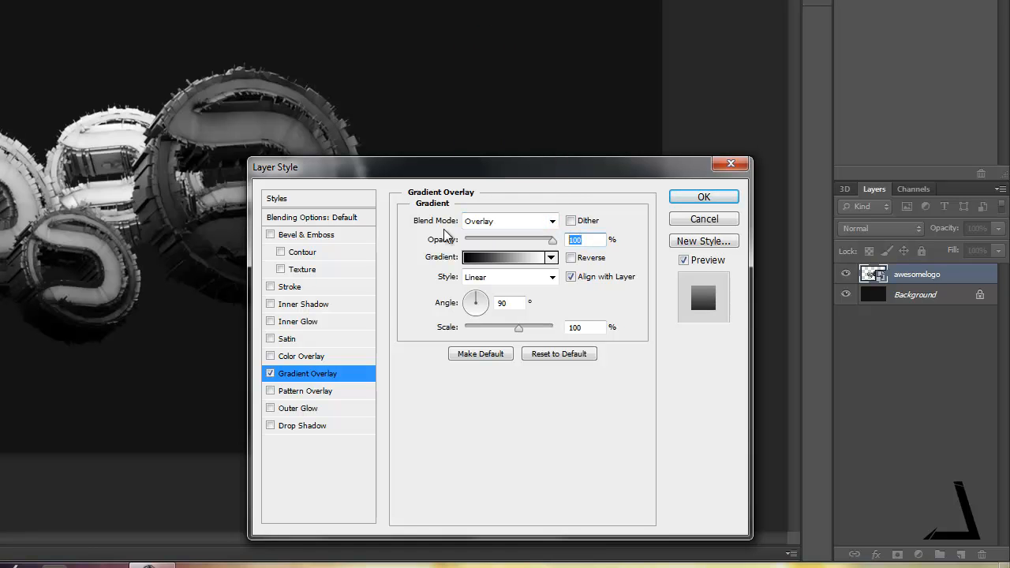
mouse_move(445, 237)
left_mouse_down()
mouse_move(371, 237)
mouse_move(438, 237)
mouse_move(426, 237)
left_mouse_up()
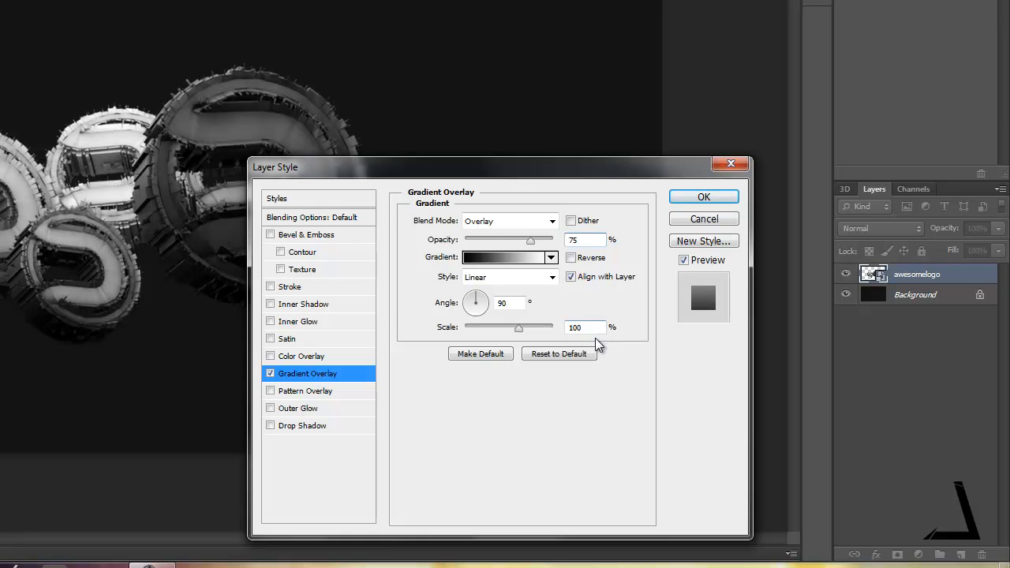
Step: Add a Drop Shadow to the logo with 100% opacity, distance 0 px, spread 10% and size 10 px
left_click(287, 427)
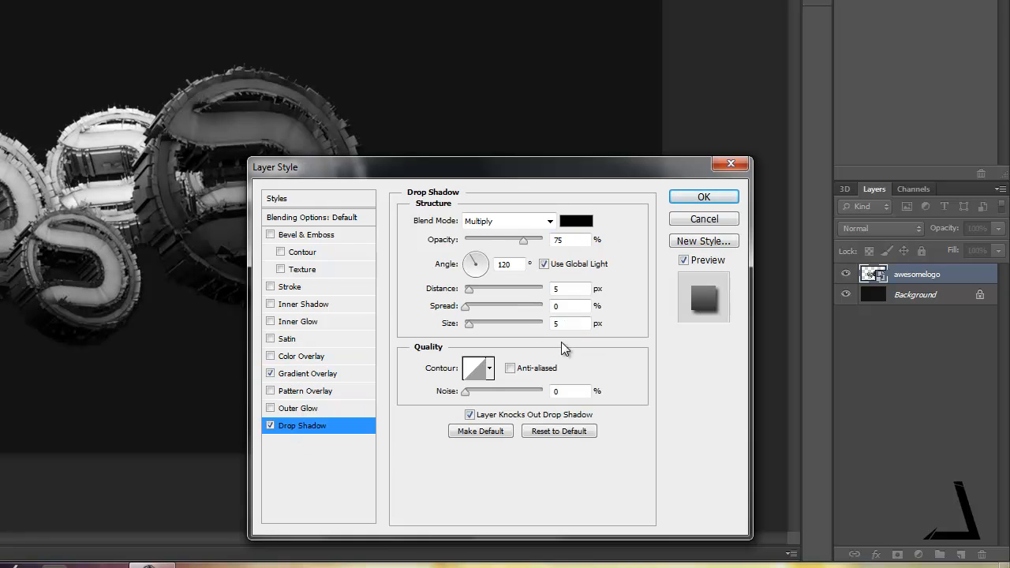
left_click_drag(583, 244, 384, 238)
type("100")
key("Tab")
key("Tab")
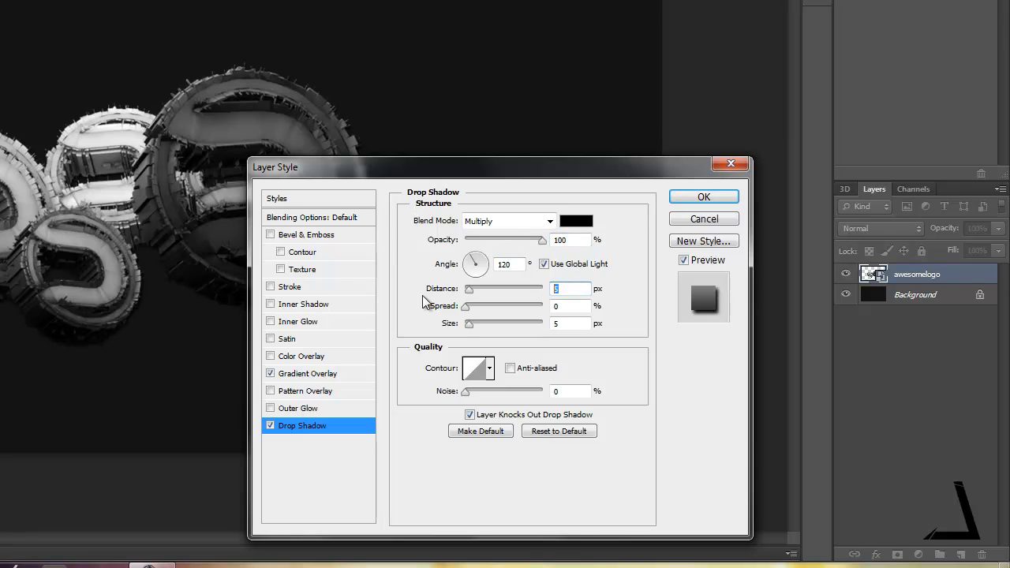
type("0")
key("Tab")
type("10")
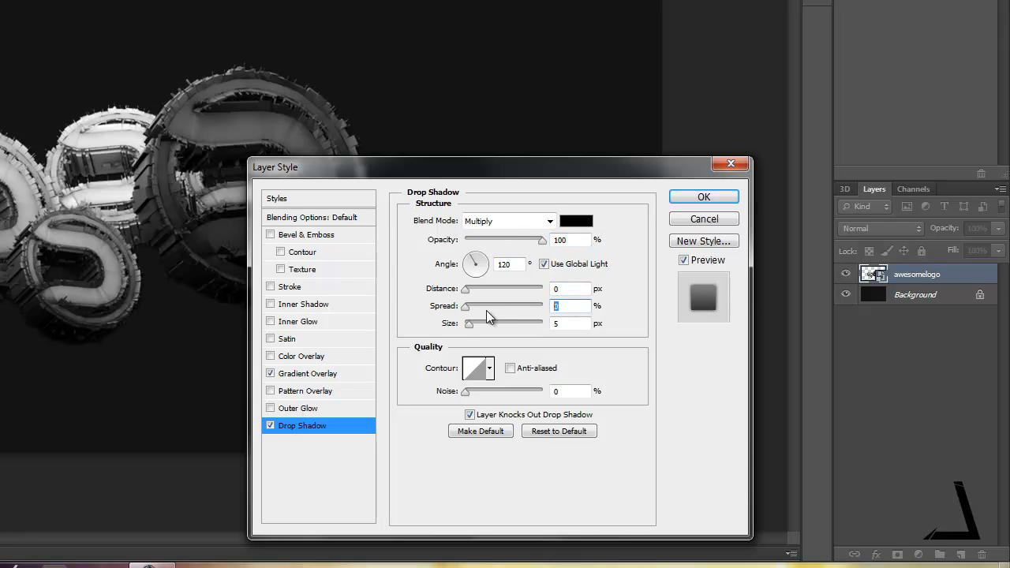
key("Tab")
type("10")
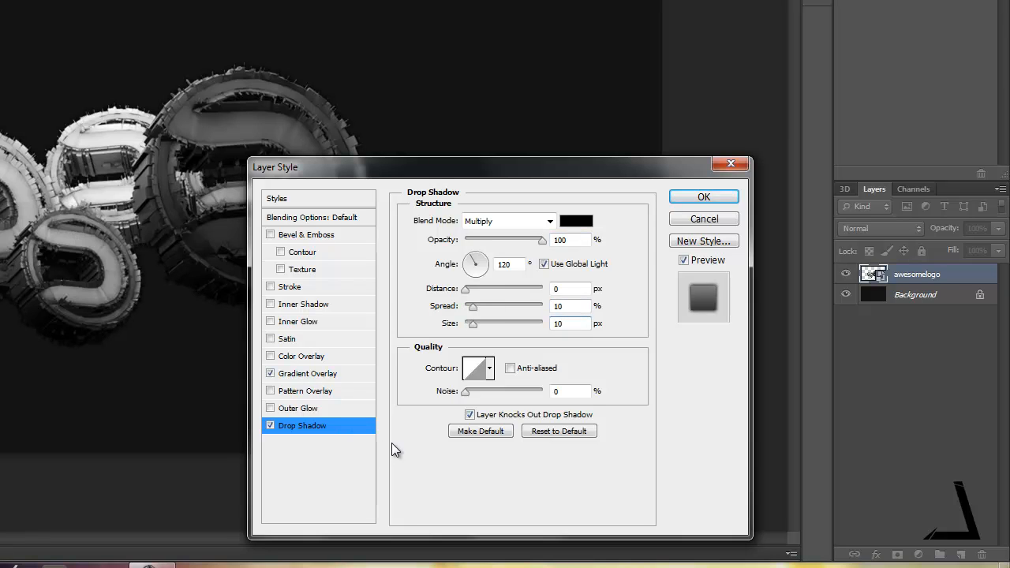
Step: Add an Inner Glow to the logo with white colour ffffff and blend mode Overlay
left_click(309, 322)
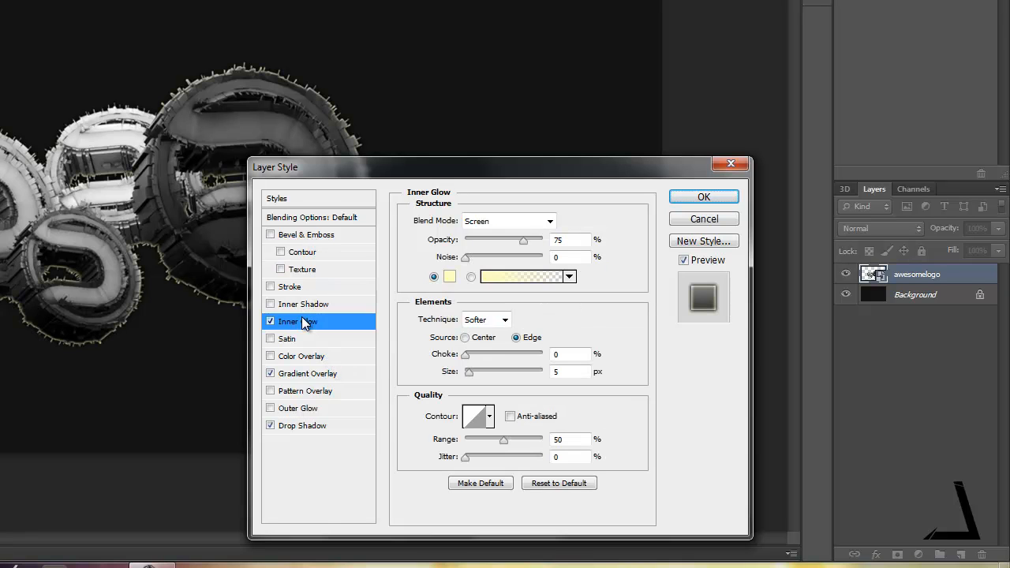
left_click(450, 278)
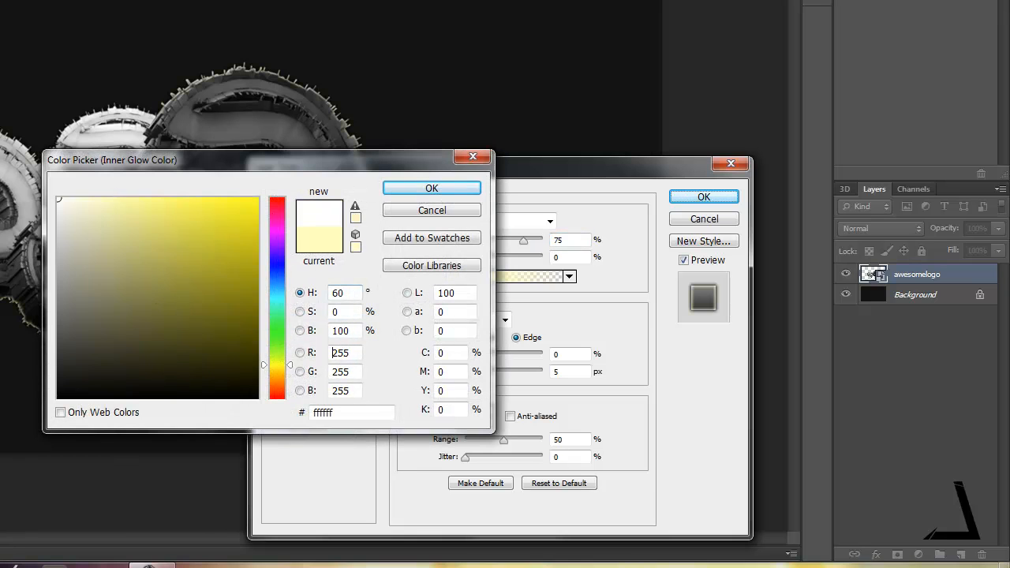
left_click(432, 188)
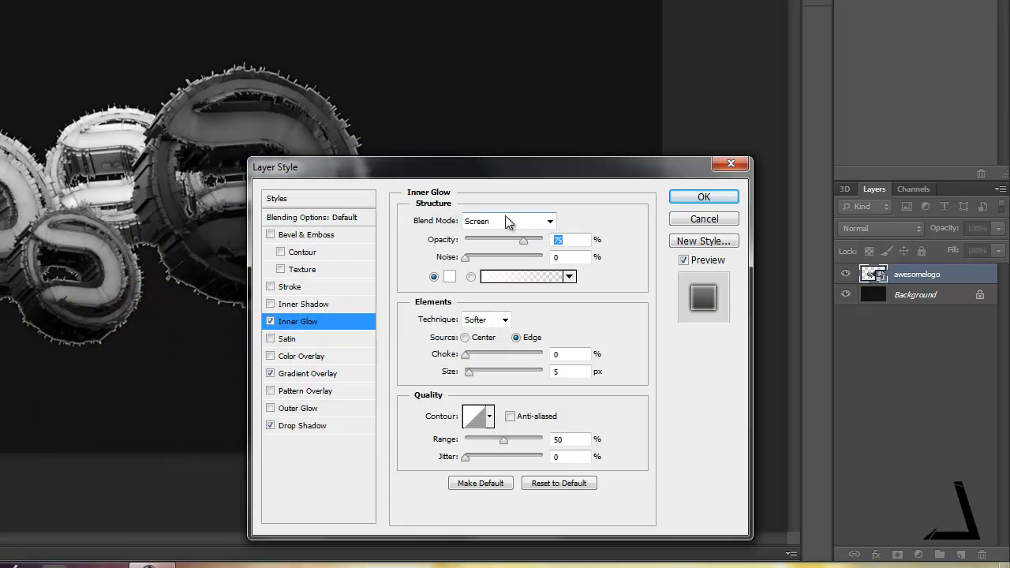
left_click(505, 221)
left_click(488, 5)
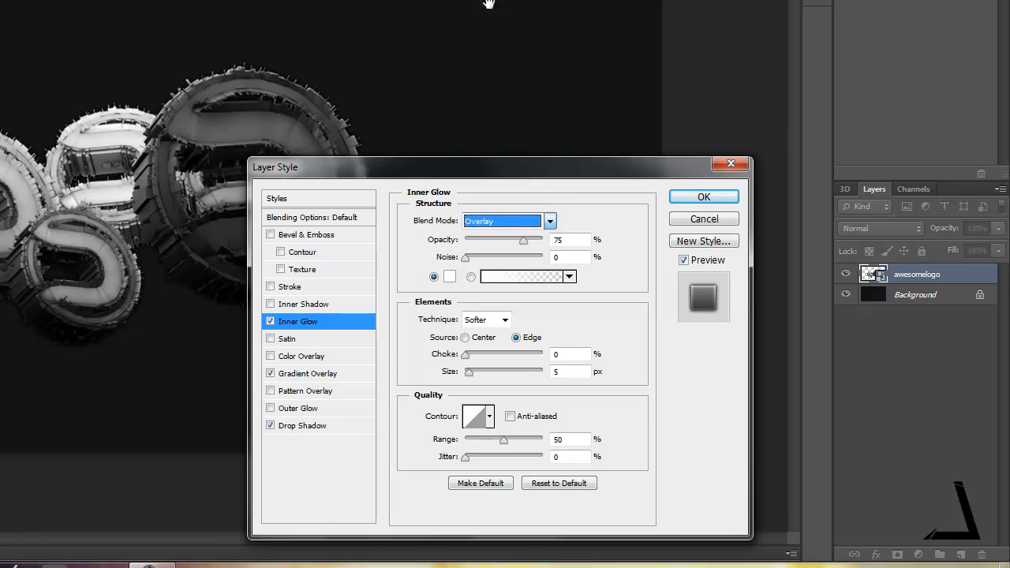
Step: Set the Inner Glow's opacity to 88% and size to 59 px, compare the logo with and without it, and apply the layer style
left_click(581, 240)
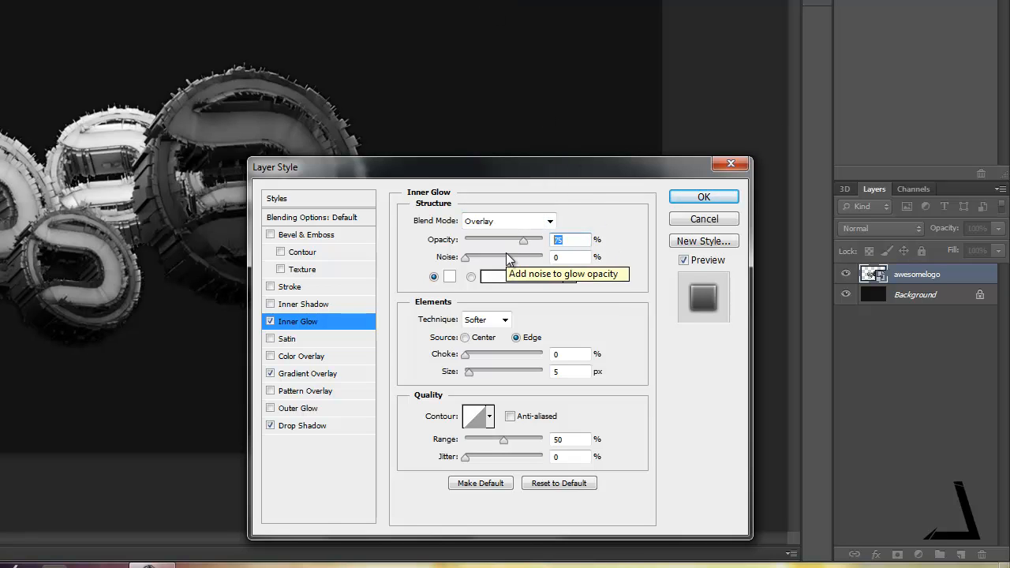
type("86")
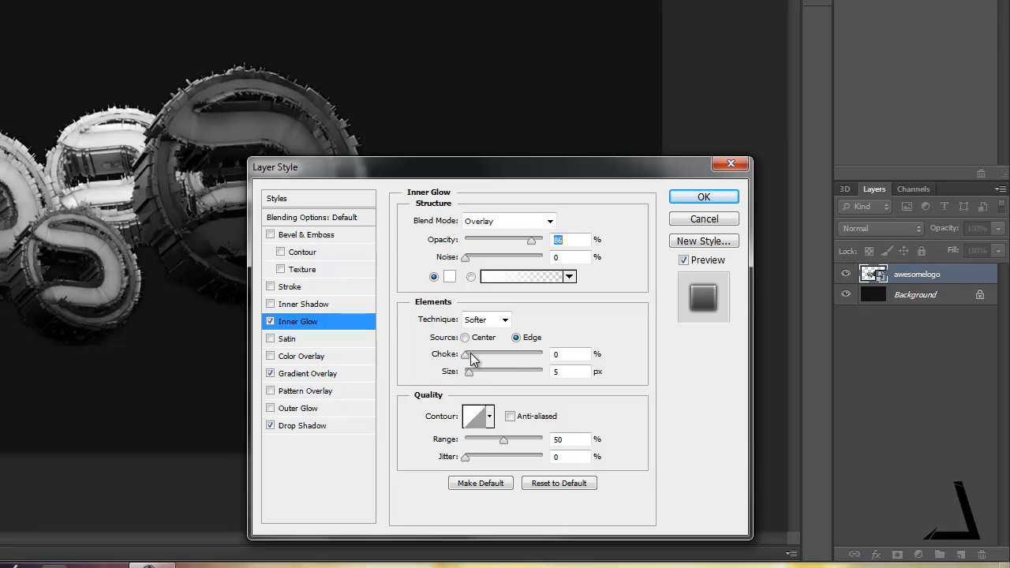
mouse_move(472, 378)
left_mouse_down()
mouse_move(498, 381)
mouse_move(489, 381)
left_mouse_up()
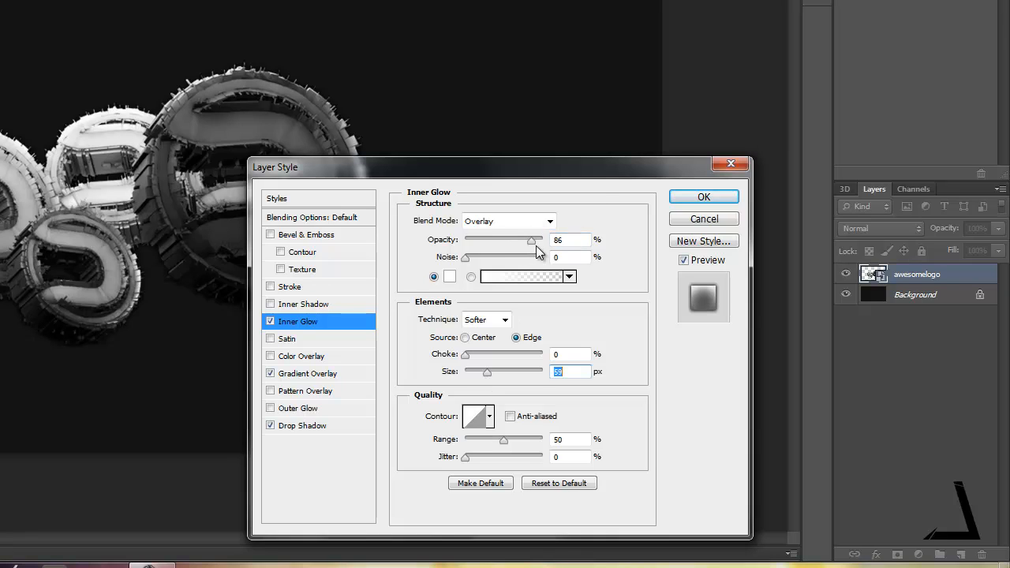
mouse_move(532, 242)
left_mouse_down()
mouse_move(549, 249)
mouse_move(534, 245)
left_mouse_up()
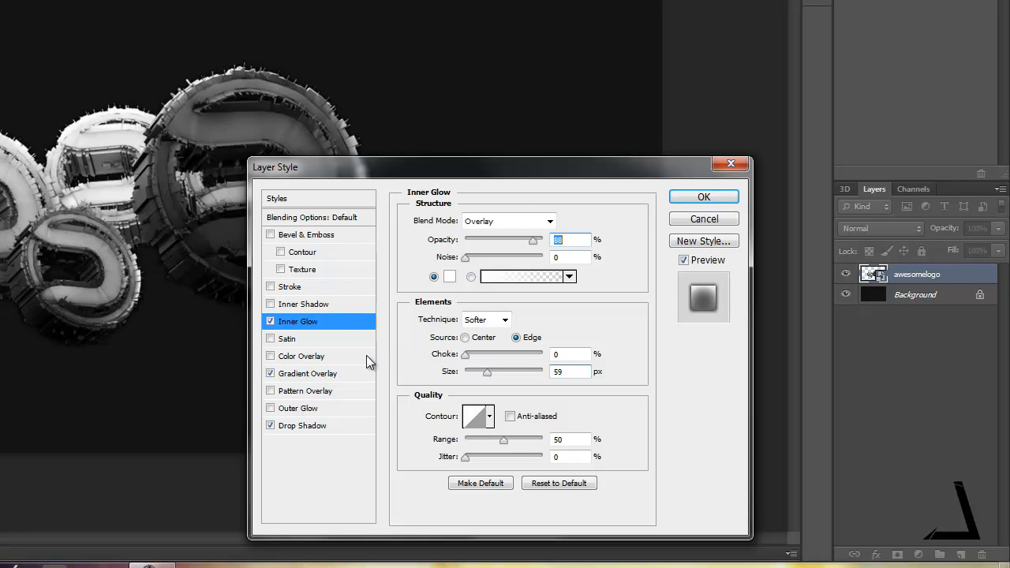
left_click(271, 322)
left_click(271, 322)
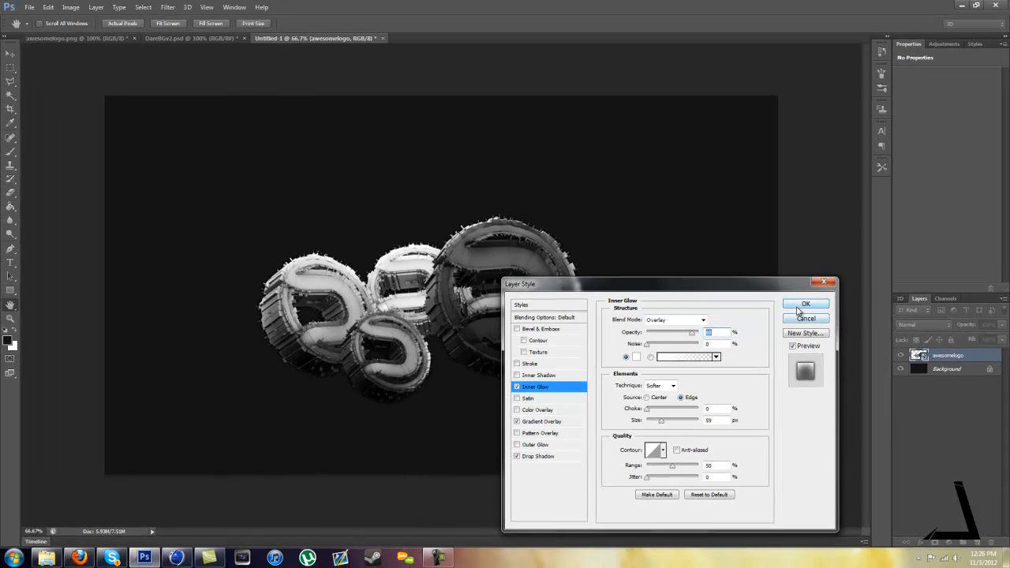
left_click(806, 304)
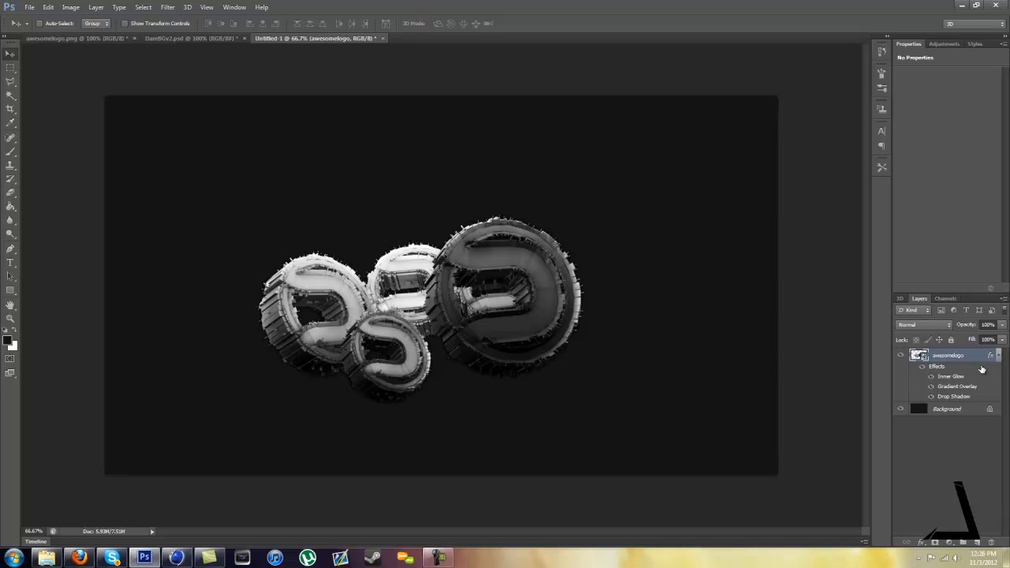
Step: Duplicate the awesomelogo layer and give the original, with its Drop Shadow hidden, a Motion Blur at angle 0° and distance 116 pixels
key("ctrl+j")
left_click(973, 411)
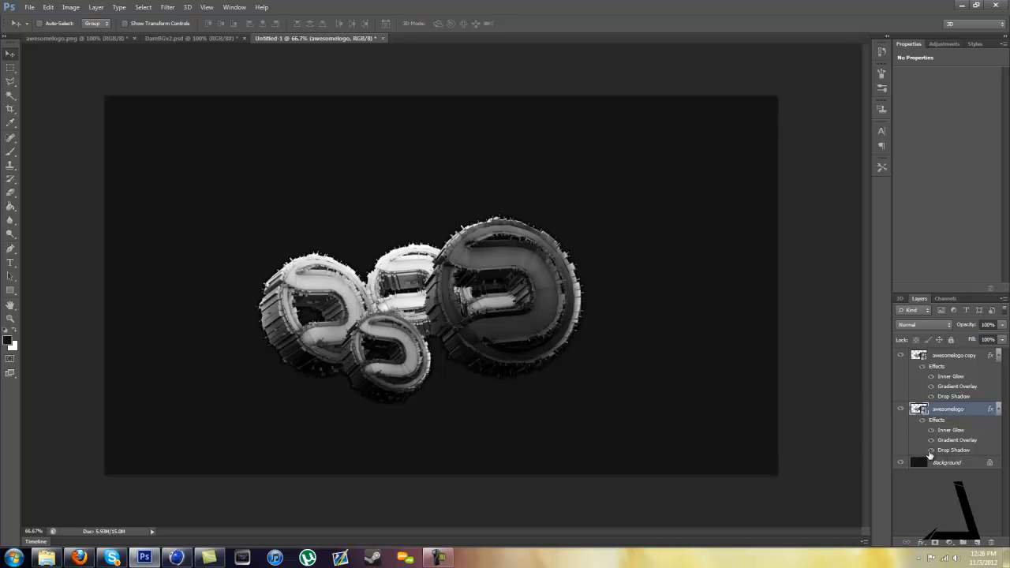
left_click(167, 7)
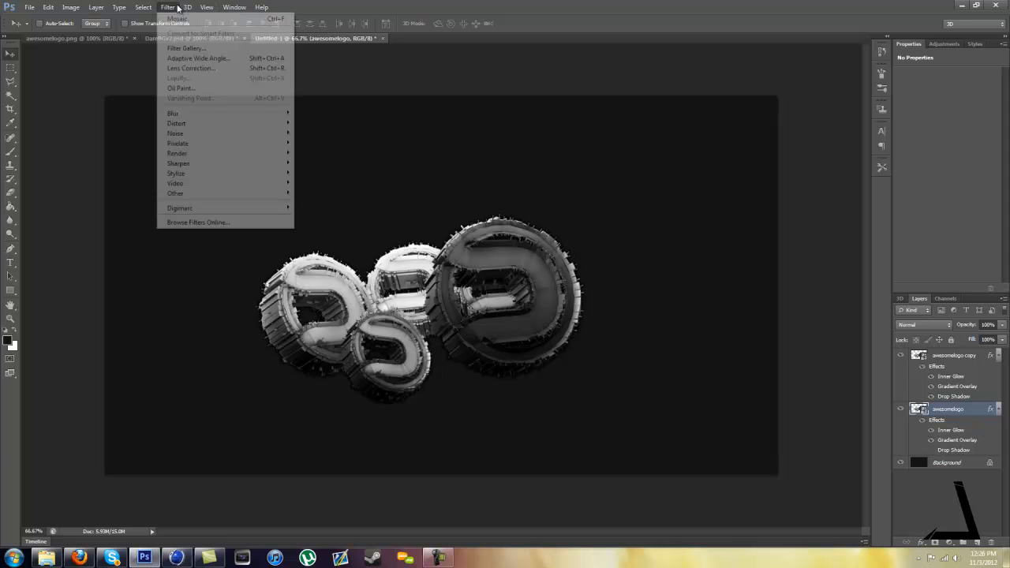
mouse_move(242, 115)
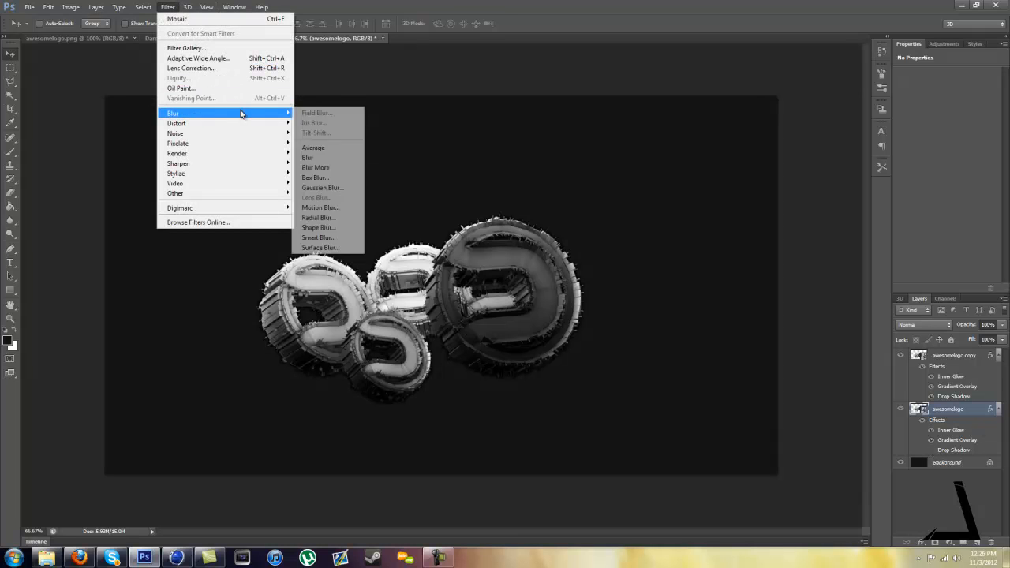
left_click(348, 208)
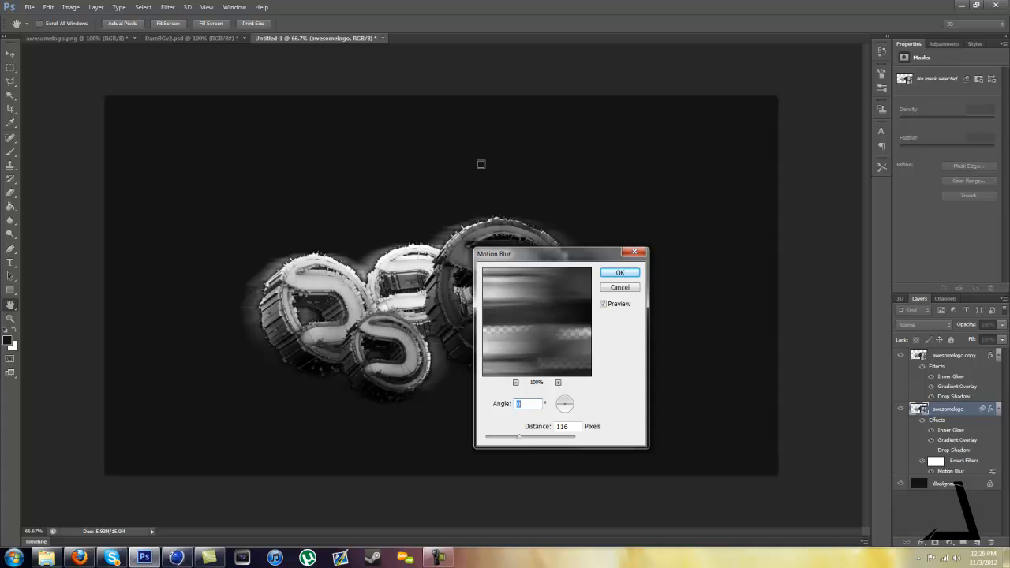
left_click(620, 273)
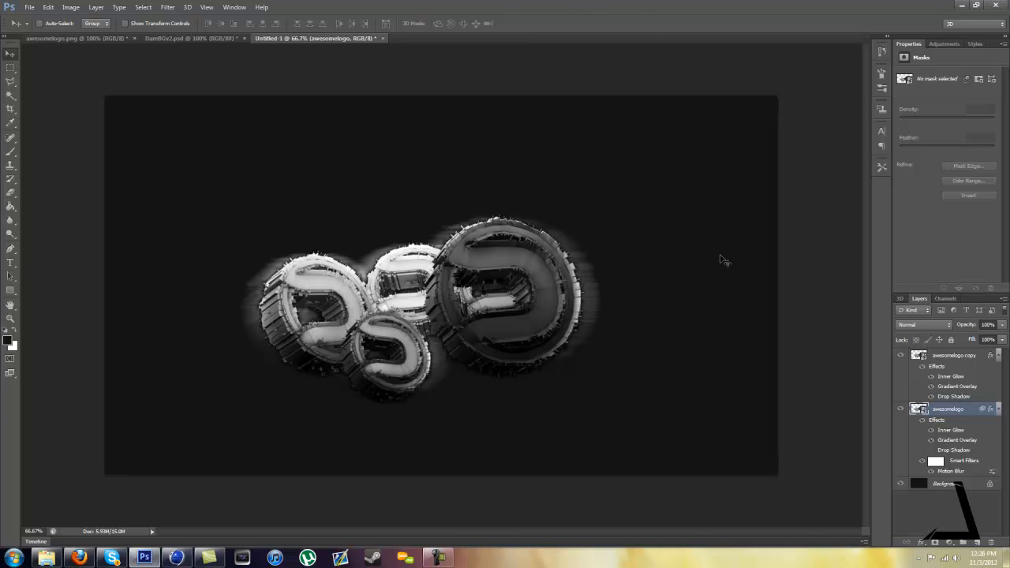
Step: Duplicate the awesomelogo copy layer and apply the Fragment filter to the new duplicate with its Drop Shadow hidden
left_click(962, 369)
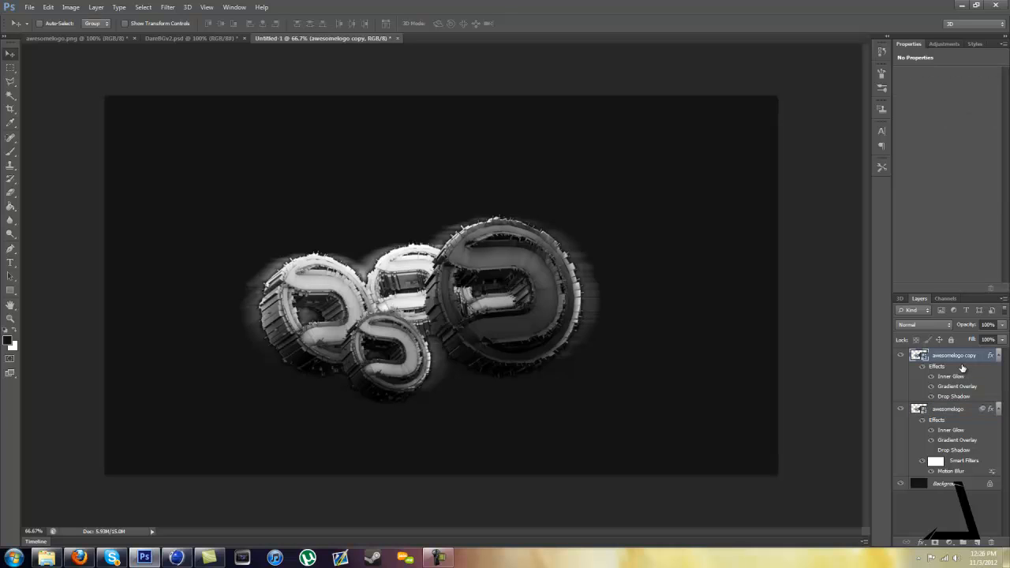
key("ctrl+j")
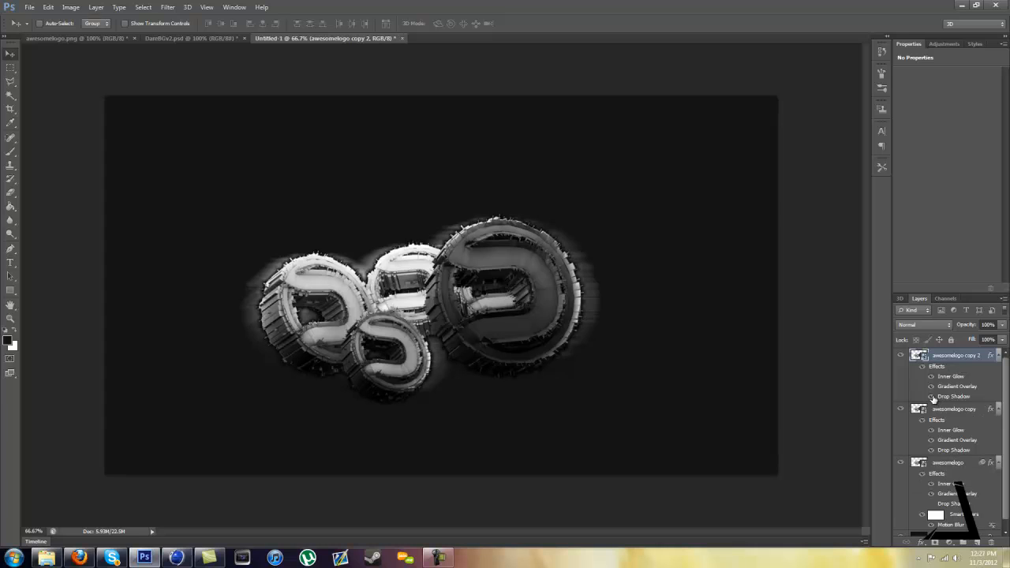
left_click(167, 8)
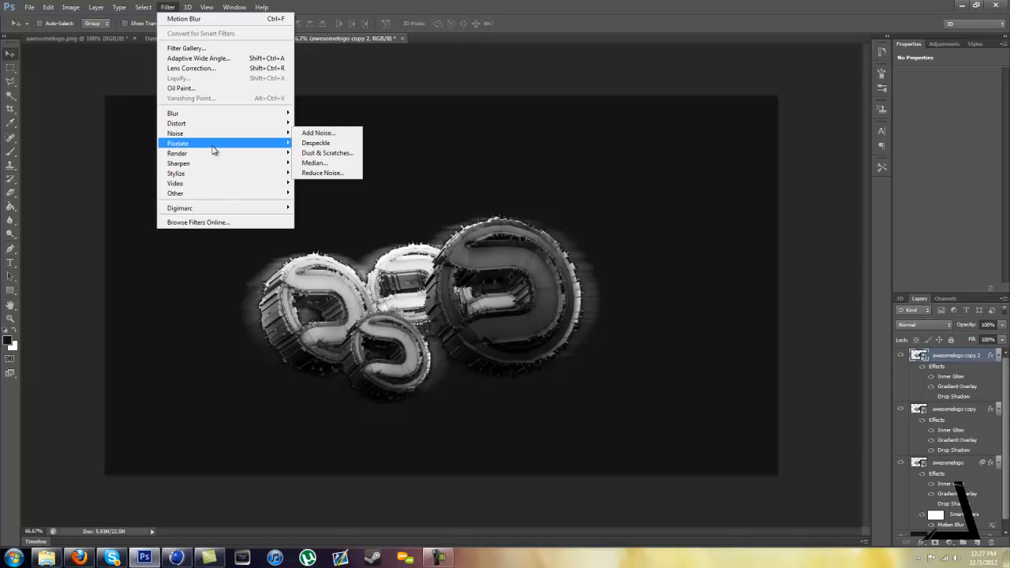
mouse_move(279, 146)
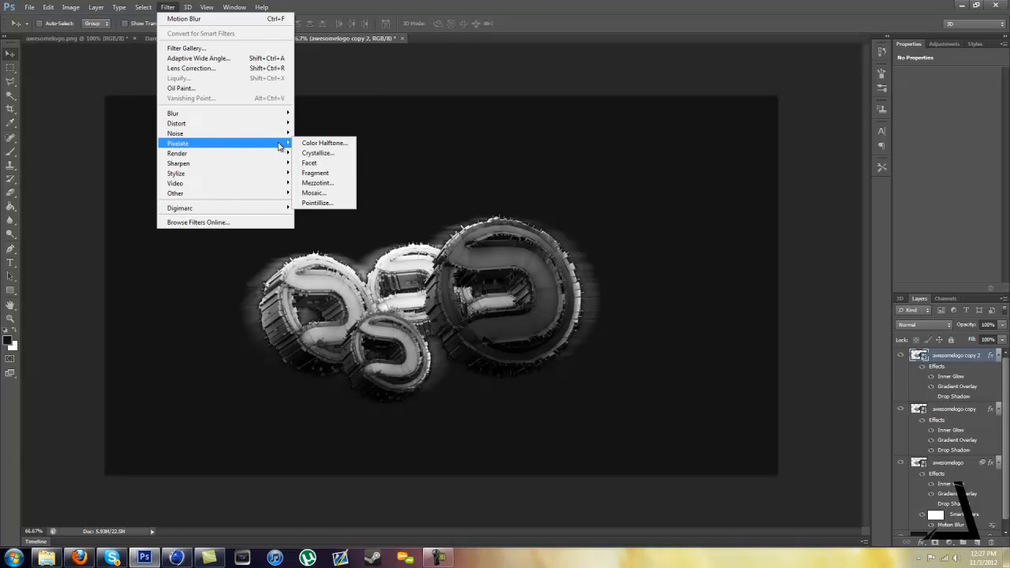
left_click(339, 175)
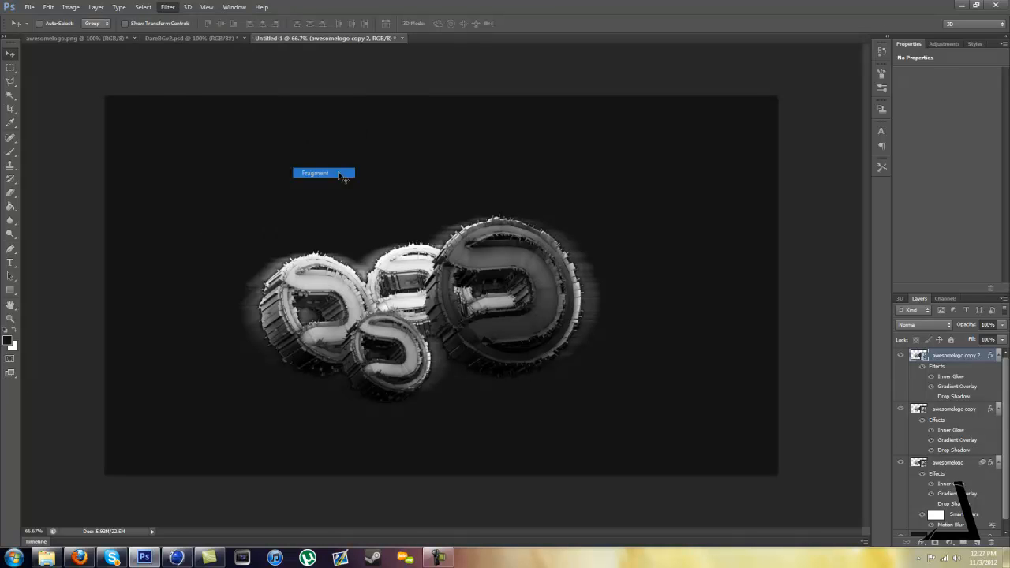
Step: Rasterize the fragmented awesomelogo copy 2 layer and erase parts of it over the logo discs with a soft 250 px eraser
left_click(10, 192)
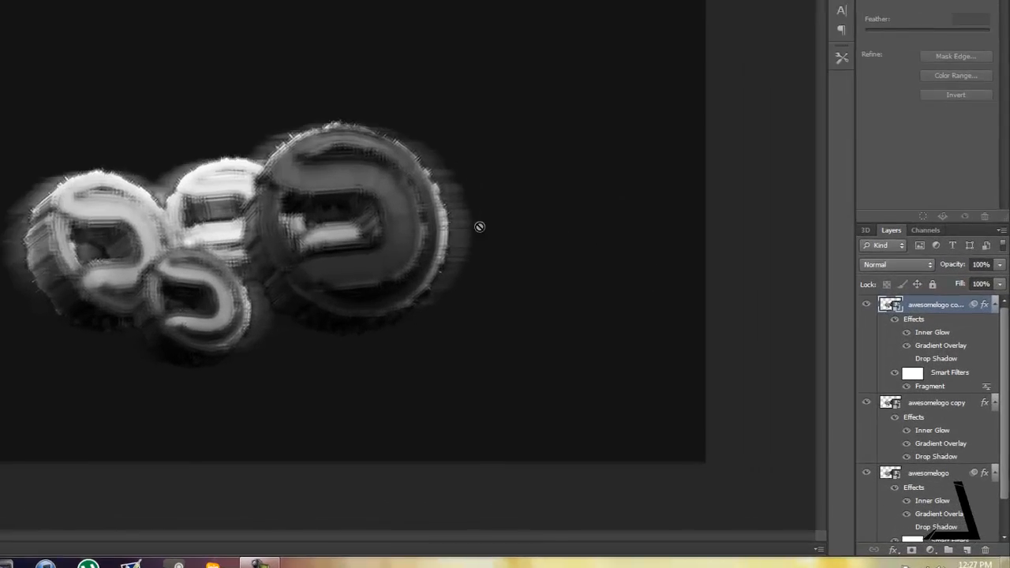
left_click(468, 286)
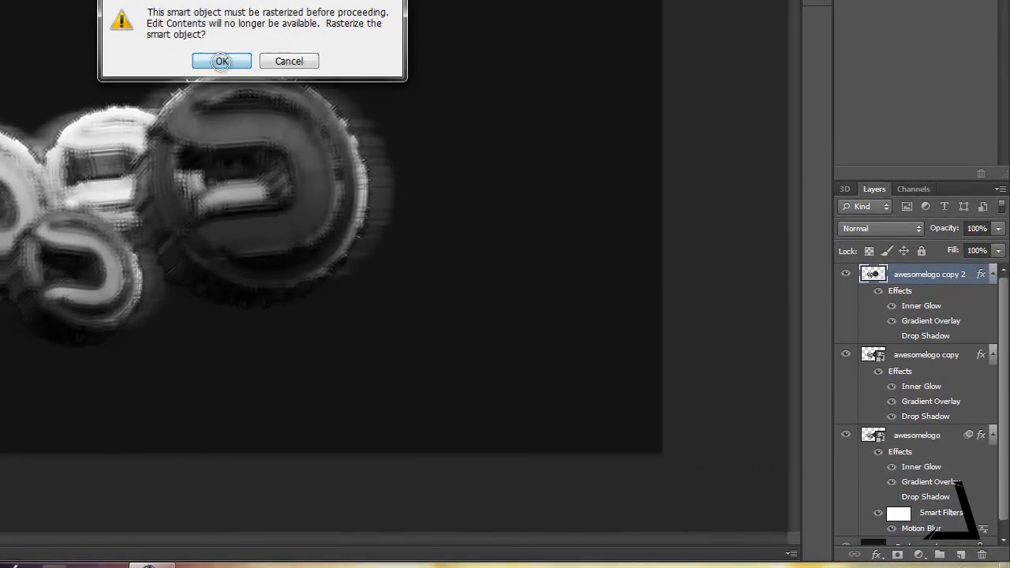
left_click(221, 61)
right_click(228, 97)
left_click_drag(338, 138, 359, 131)
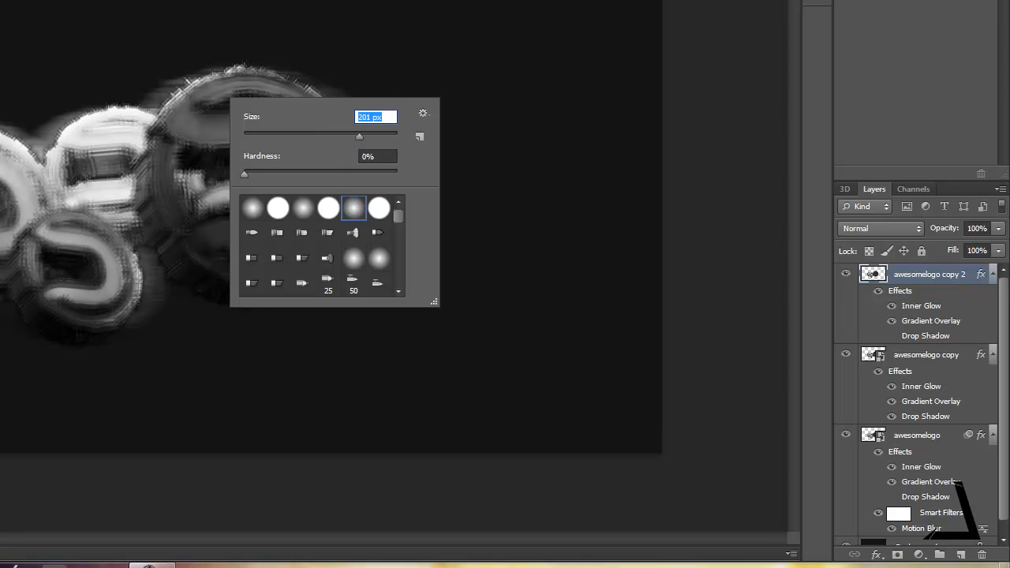
type("250")
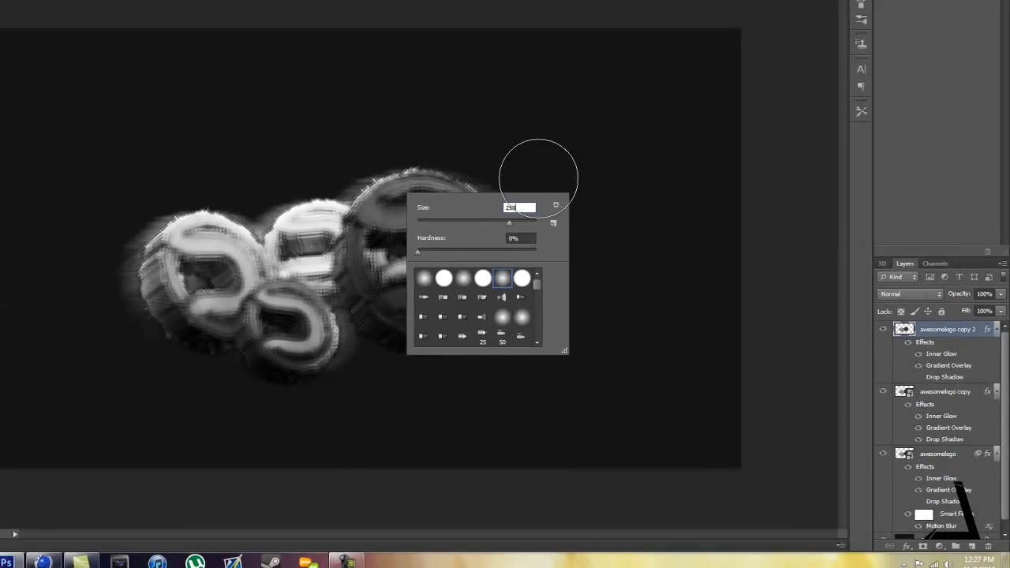
left_click(635, 5)
mouse_move(517, 181)
left_mouse_down()
mouse_move(487, 236)
mouse_move(560, 273)
mouse_move(556, 314)
mouse_move(539, 336)
mouse_move(490, 322)
mouse_move(483, 285)
mouse_move(296, 353)
mouse_move(278, 350)
mouse_move(305, 296)
mouse_move(386, 272)
mouse_move(419, 334)
mouse_move(423, 374)
left_mouse_up()
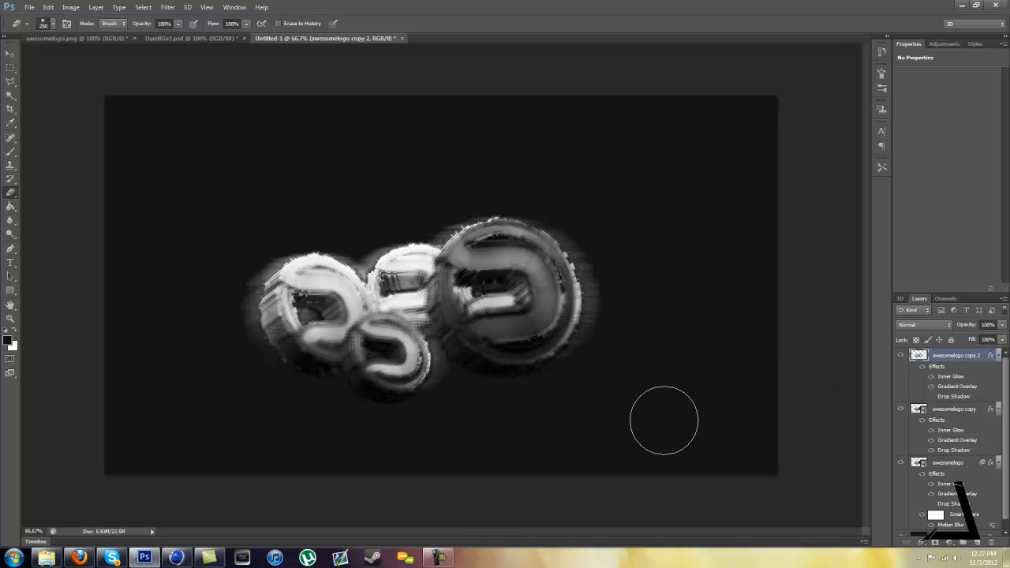
Step: Duplicate the awesomelogo copy layer, with the duplicate's Drop Shadow hidden, and apply Spatter to it with spray radius 25 and smoothness 15
left_click(963, 419)
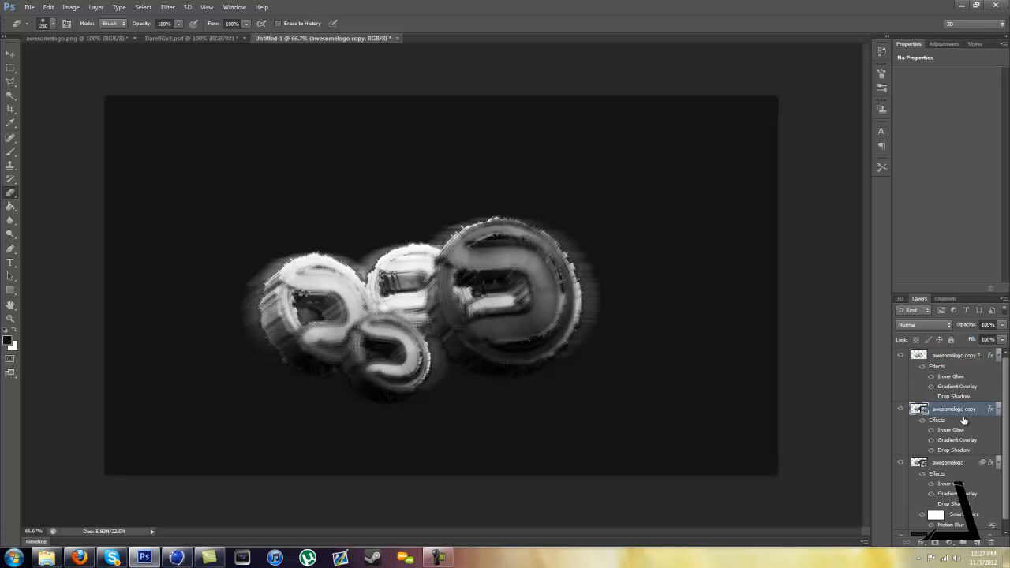
key("ctrl+j")
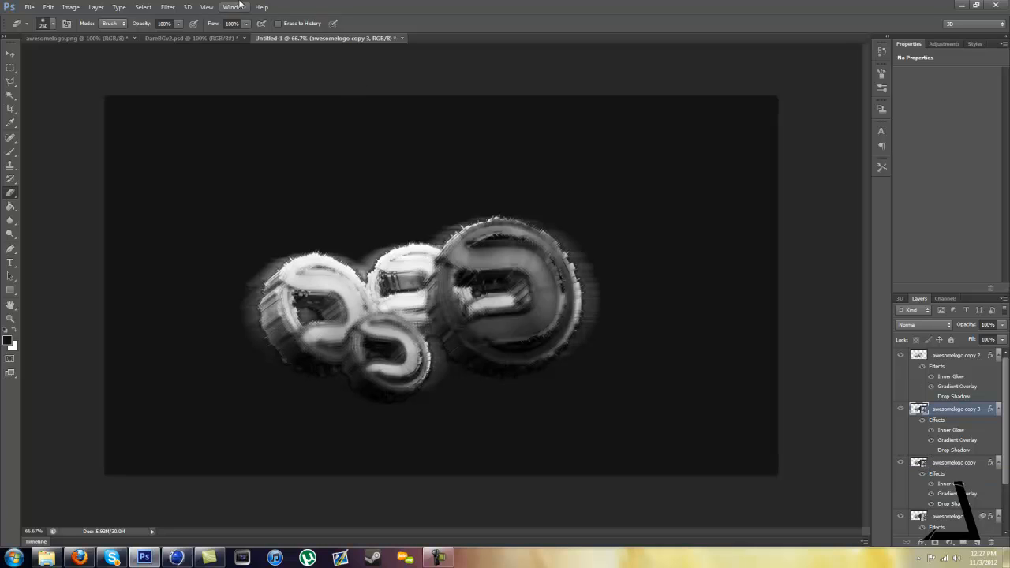
left_click(167, 7)
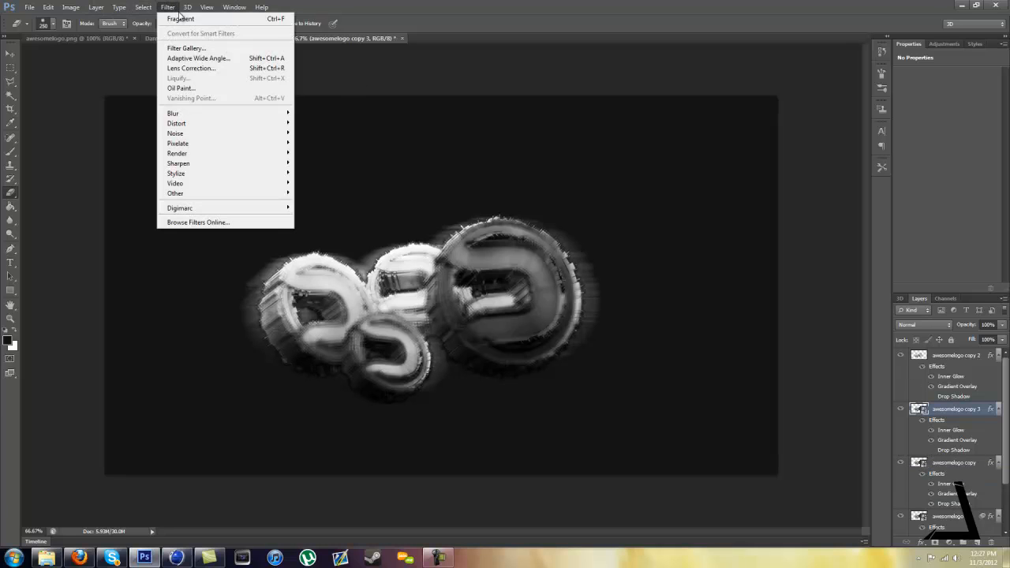
left_click(217, 51)
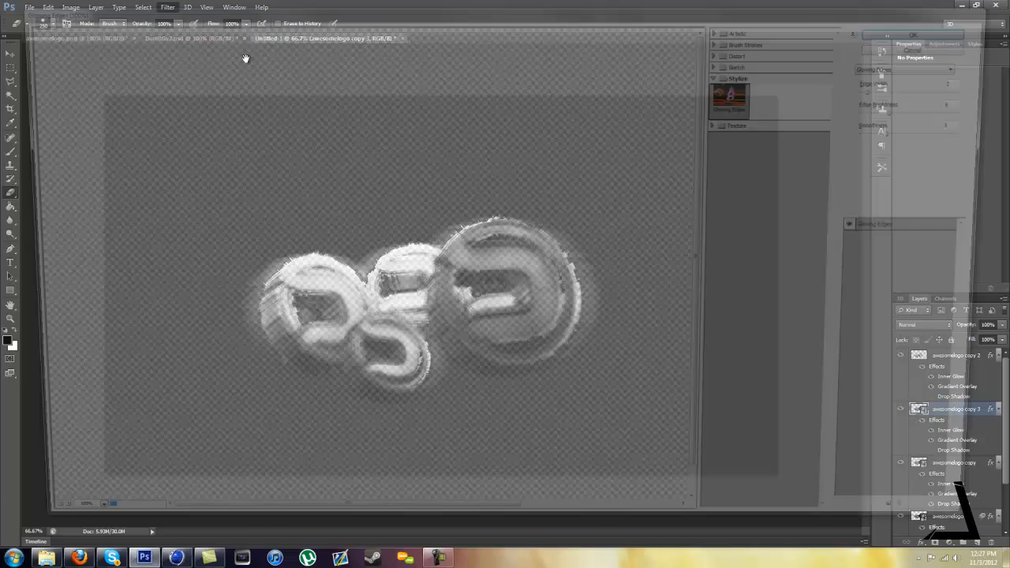
left_click(724, 39)
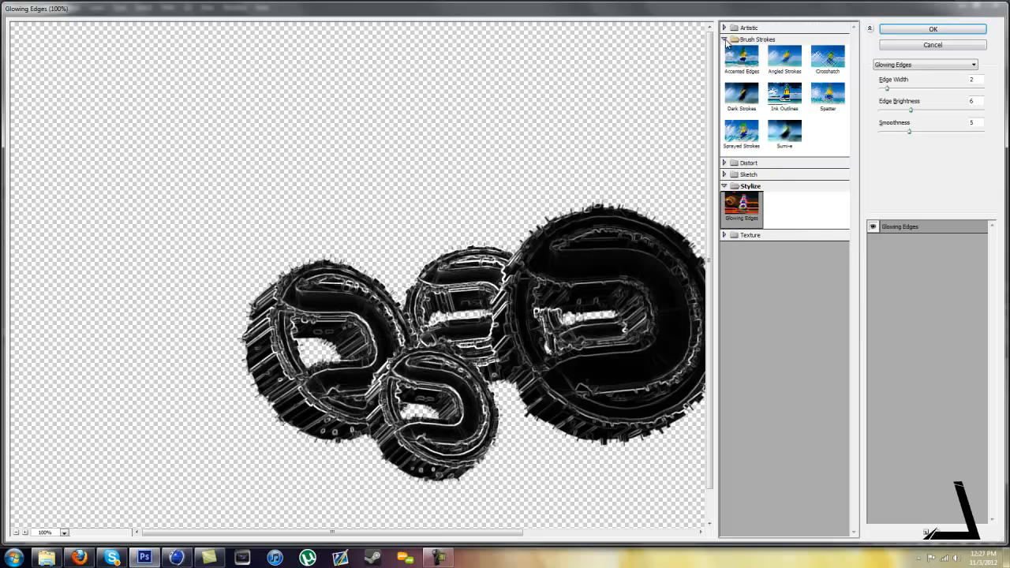
left_click(836, 96)
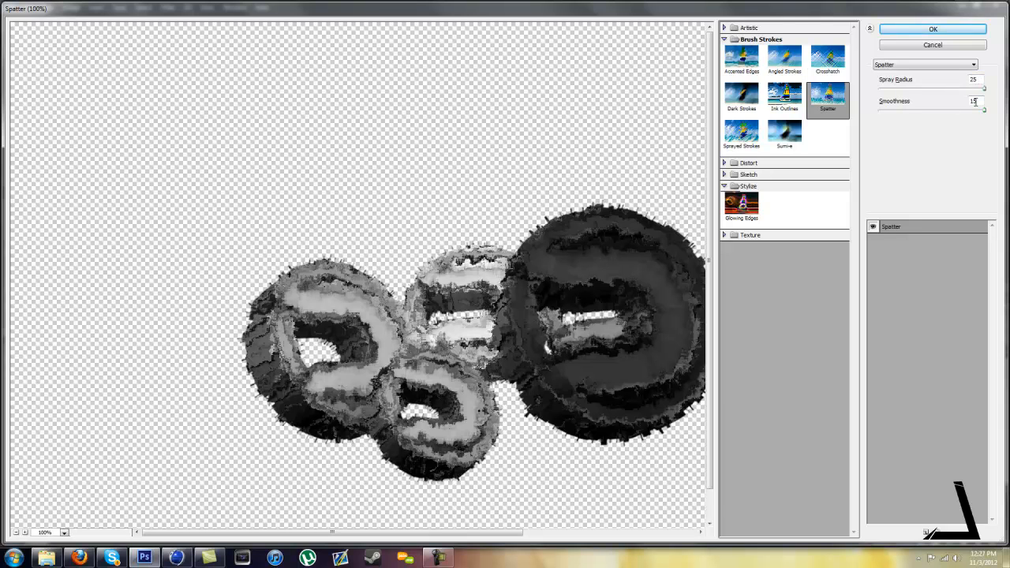
left_click(941, 30)
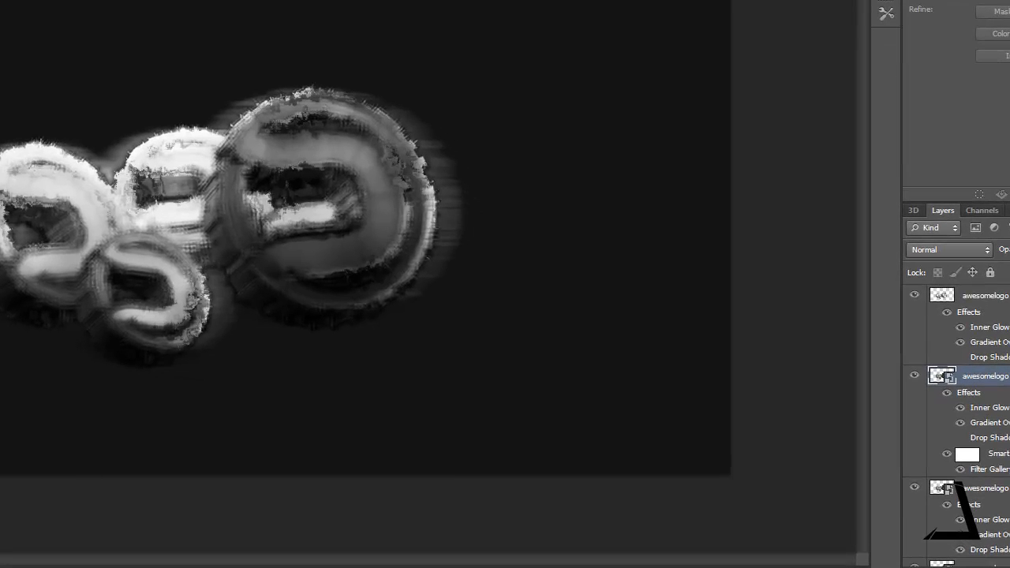
Step: Rasterize the spattered awesomelogo copy 3 layer and erase parts of it over the logo discs
left_click(157, 127)
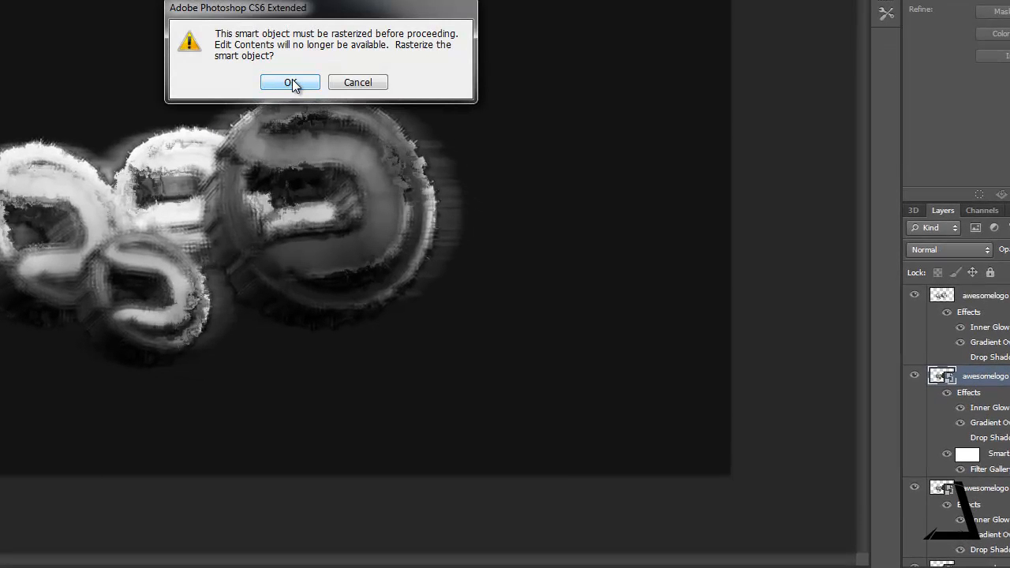
left_click(291, 84)
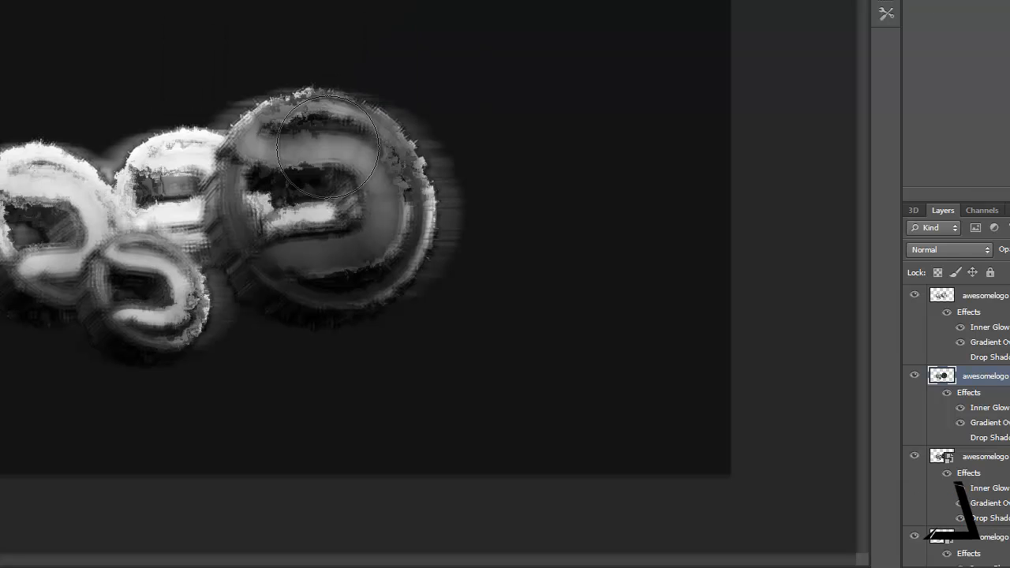
mouse_move(325, 134)
left_mouse_down()
mouse_move(318, 118)
mouse_move(413, 181)
mouse_move(297, 200)
mouse_move(303, 195)
left_mouse_up()
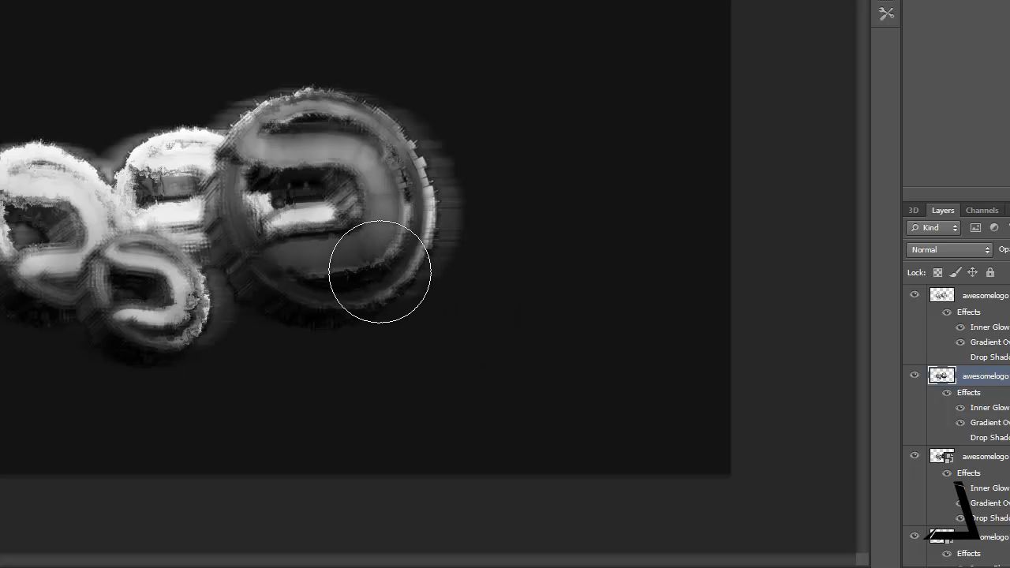
mouse_move(96, 307)
left_mouse_down()
mouse_move(90, 265)
mouse_move(11, 171)
mouse_move(212, 171)
left_mouse_up()
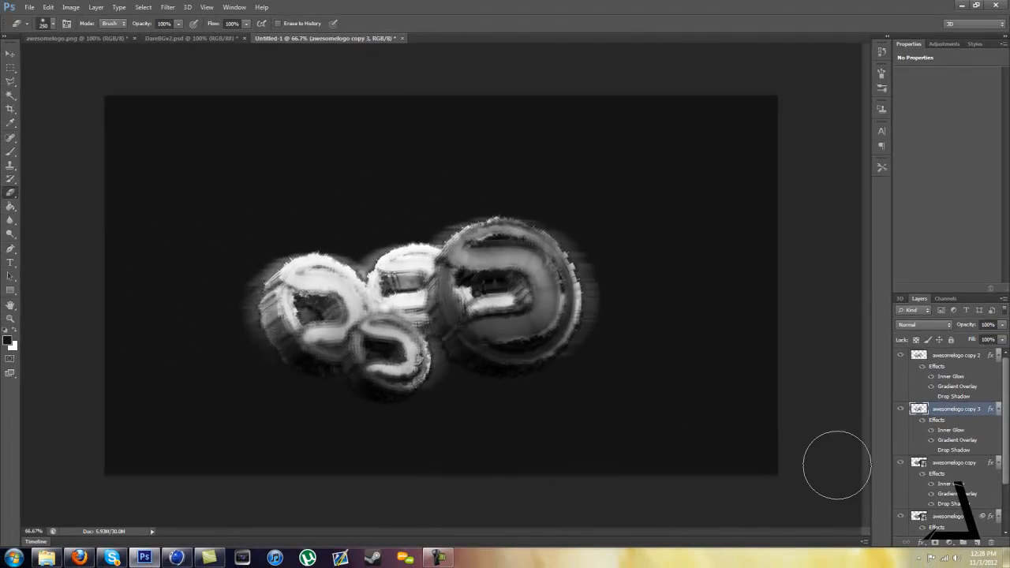
Step: Duplicate the awesomelogo copy layer without its Drop Shadow and apply Glowing Edges with edge width 2, brightness 6 and smoothness 5
scroll(936, 454, "down", 1)
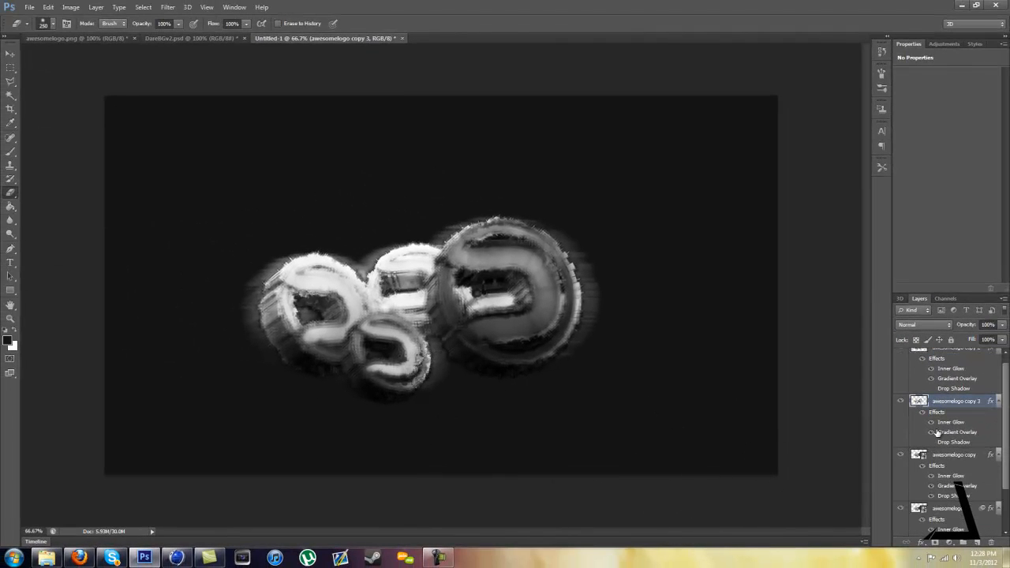
left_click(952, 455)
key("ctrl+j")
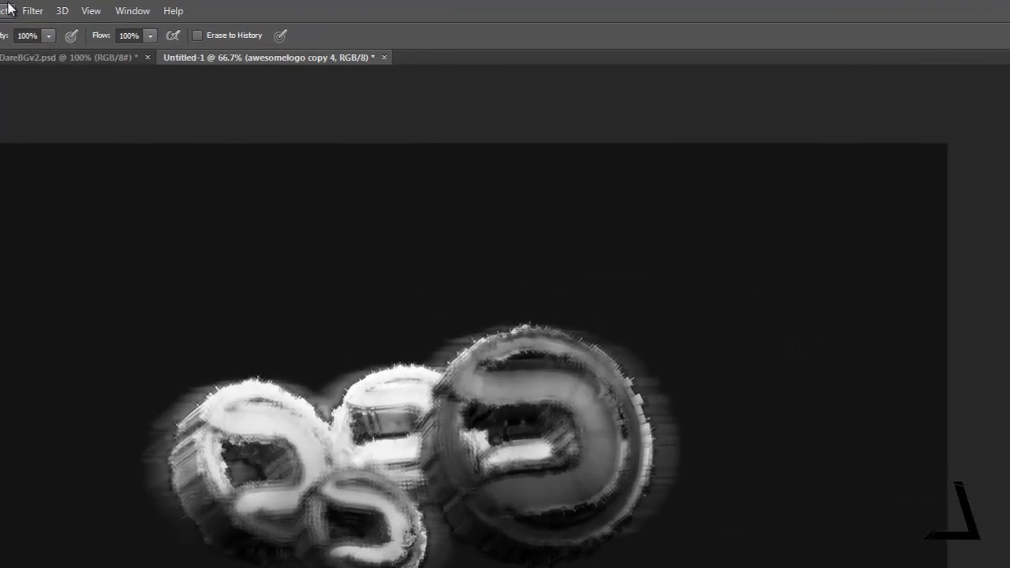
left_click(167, 7)
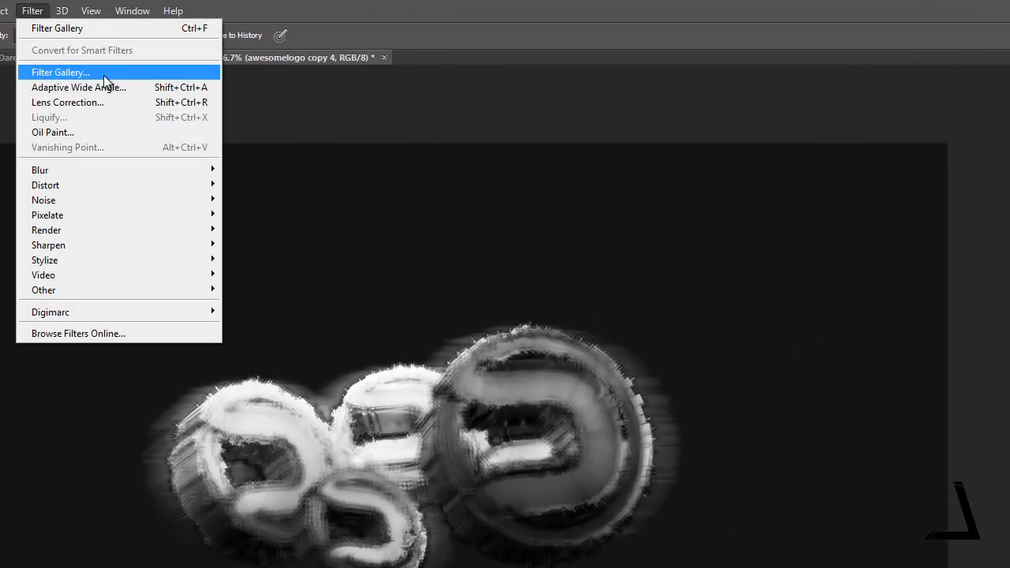
left_click(103, 75)
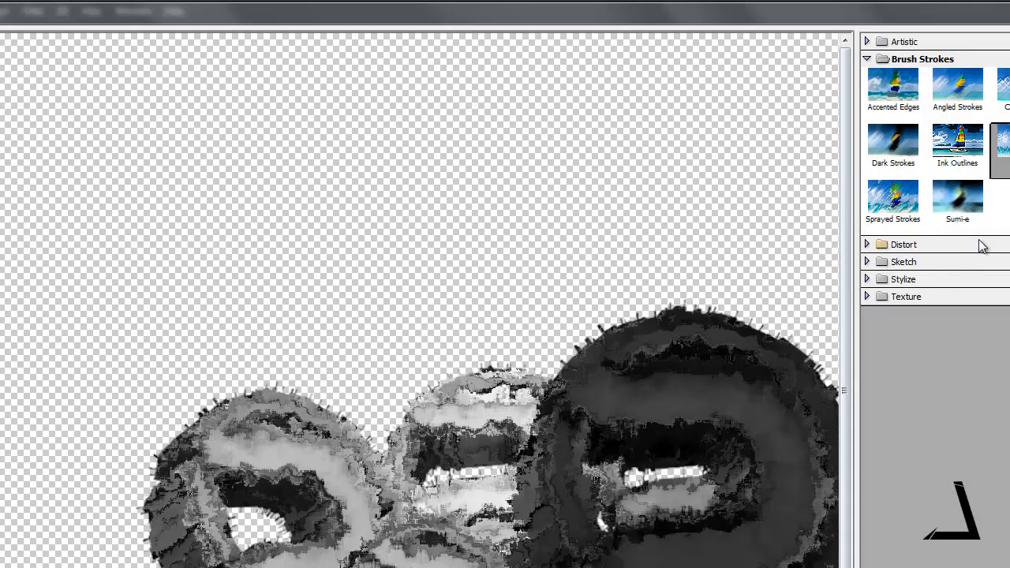
left_click(925, 278)
left_click(907, 309)
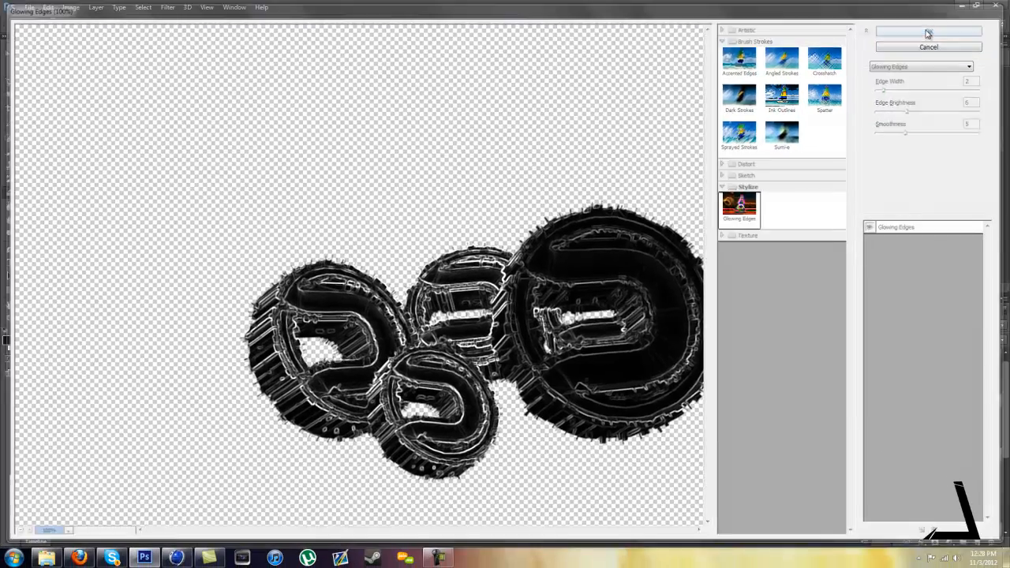
left_click(929, 34)
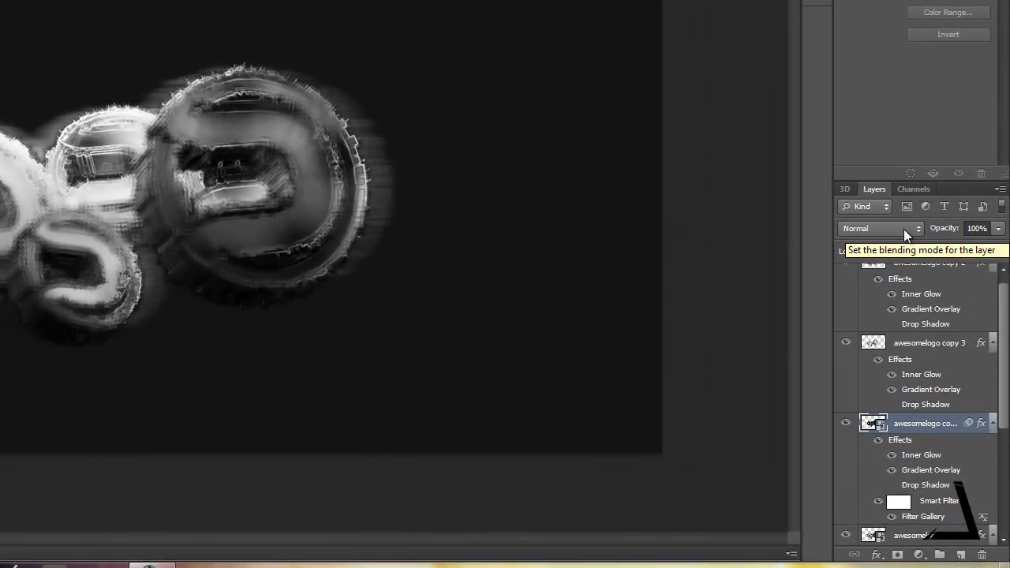
Step: Set the Glowing Edges layer's blend mode to Lighten, compare the logo with and without it, and move it above all other layers
left_click(903, 228)
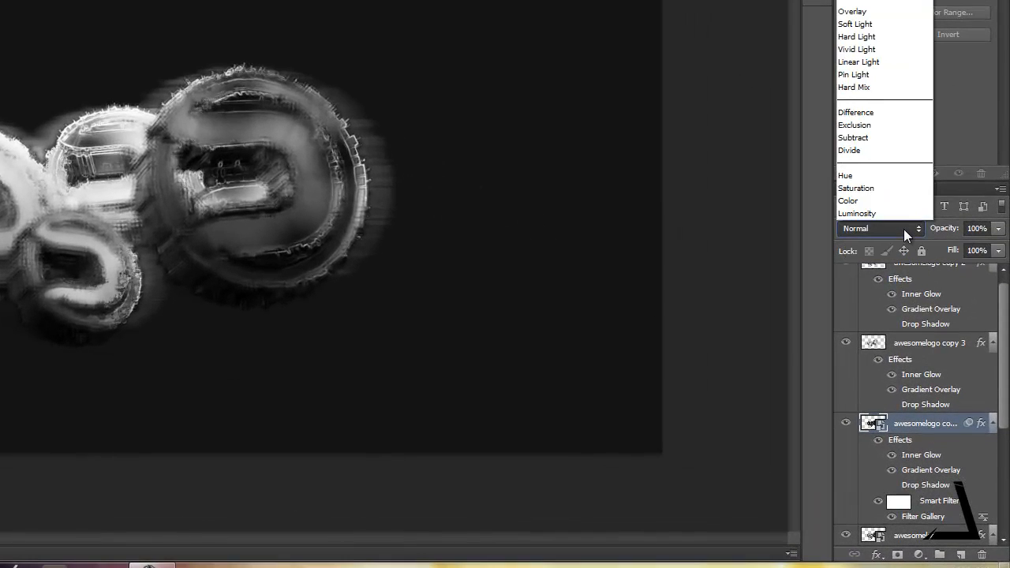
left_click(856, 0)
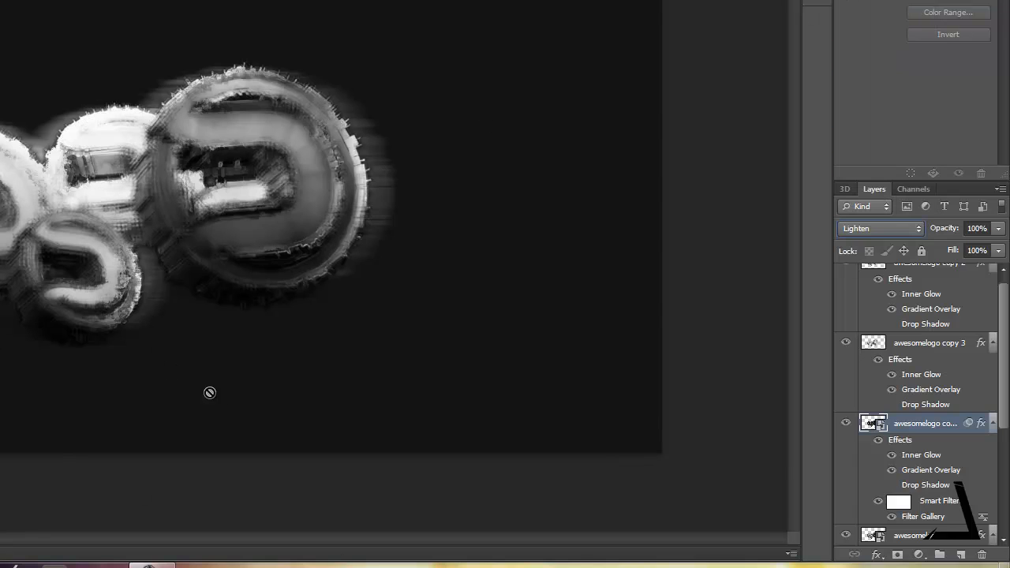
left_click(845, 424)
left_click(844, 423)
left_click(845, 424)
left_click(845, 423)
left_click(844, 424)
left_click(843, 424)
left_click(843, 425)
left_click(843, 424)
left_click_drag(955, 423, 937, 278)
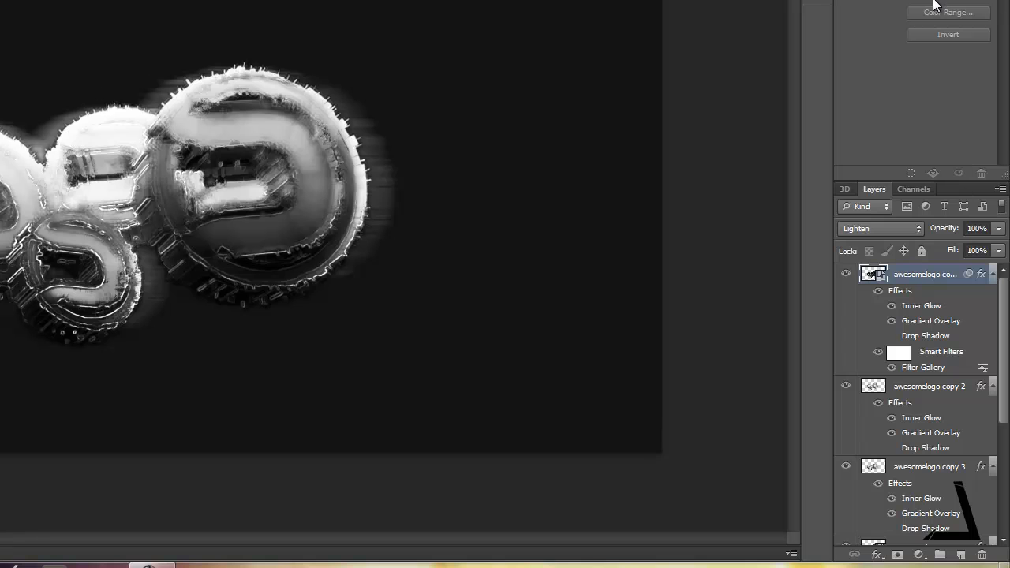
Step: Lower the Glowing Edges layer's opacity to 66%
left_click(997, 228)
left_click(971, 246)
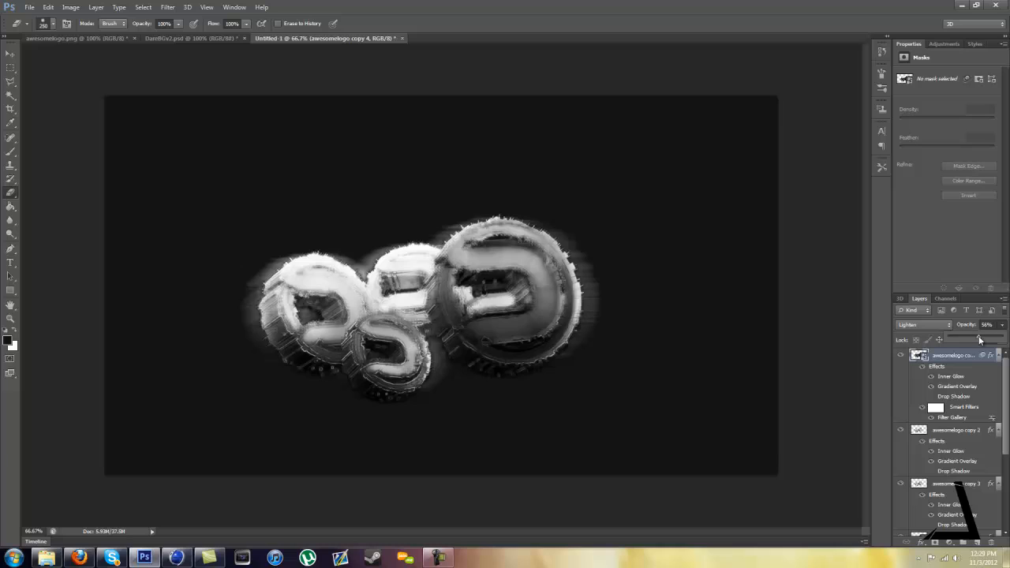
left_click_drag(980, 339, 987, 339)
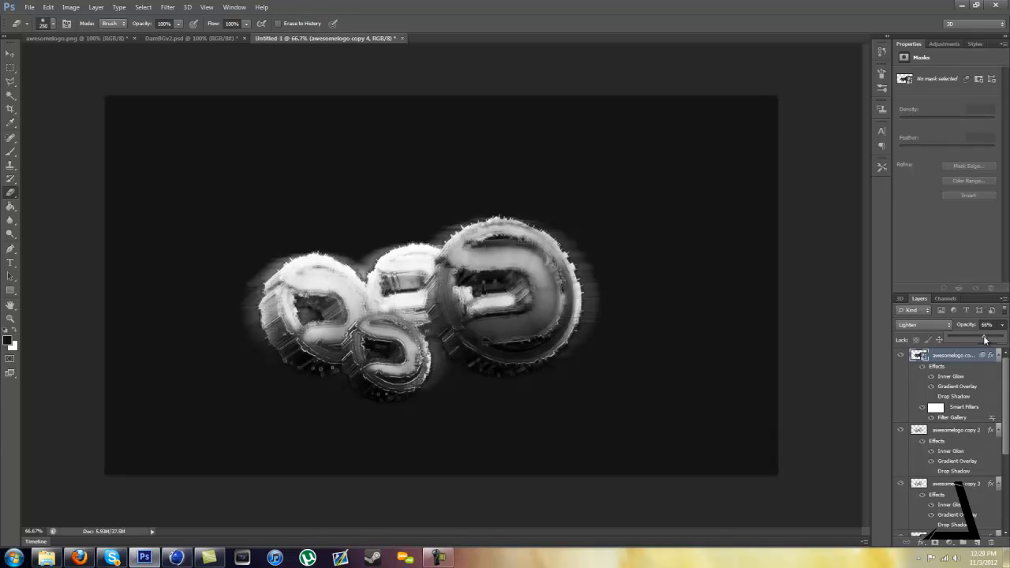
Step: Duplicate the awesomelogo copy layer, hide the duplicate's Drop Shadow, and apply a Mosaic filter to it with a cell size of 61 square
scroll(931, 418, "down", 5)
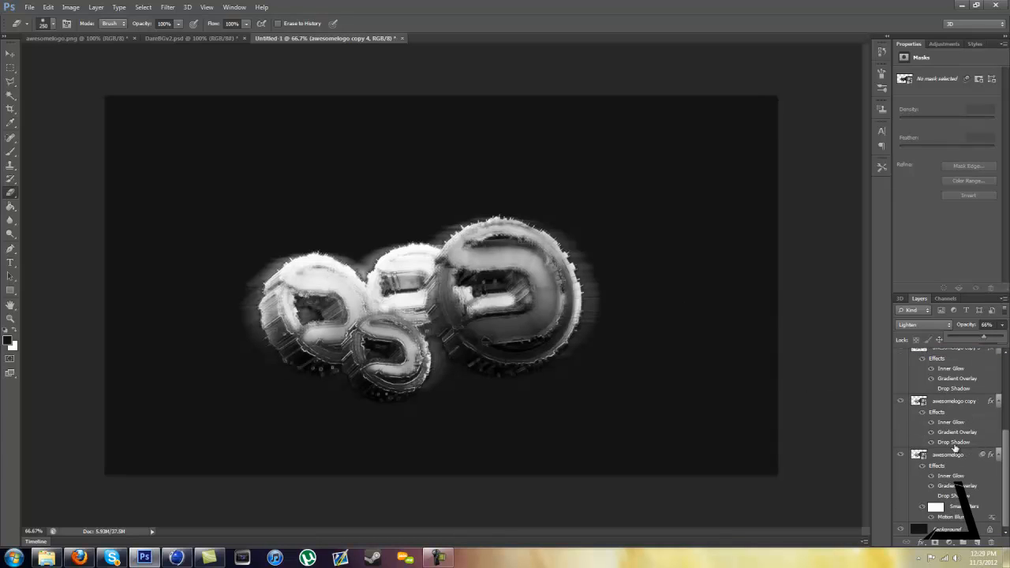
left_click(946, 405)
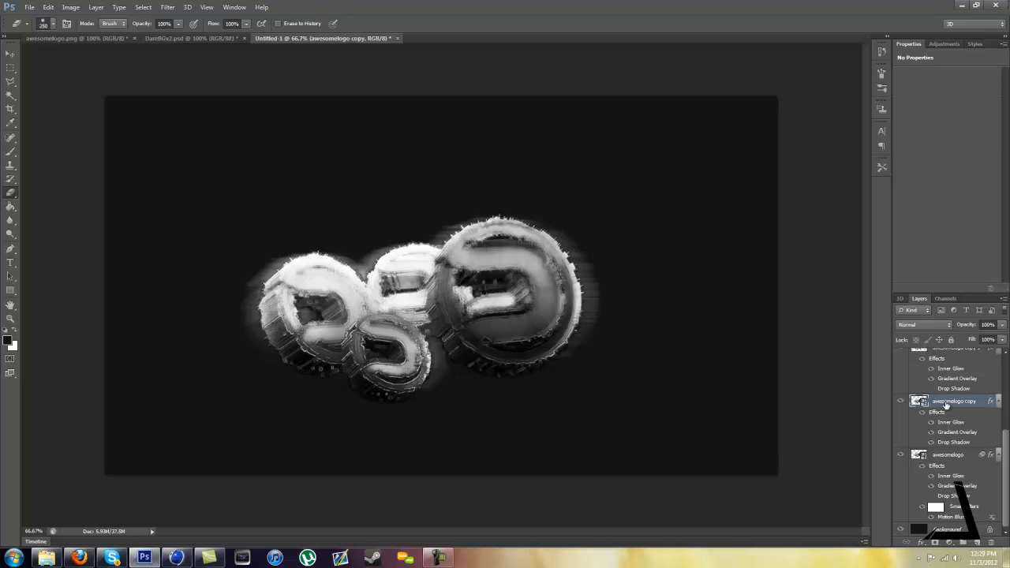
key("ctrl+j")
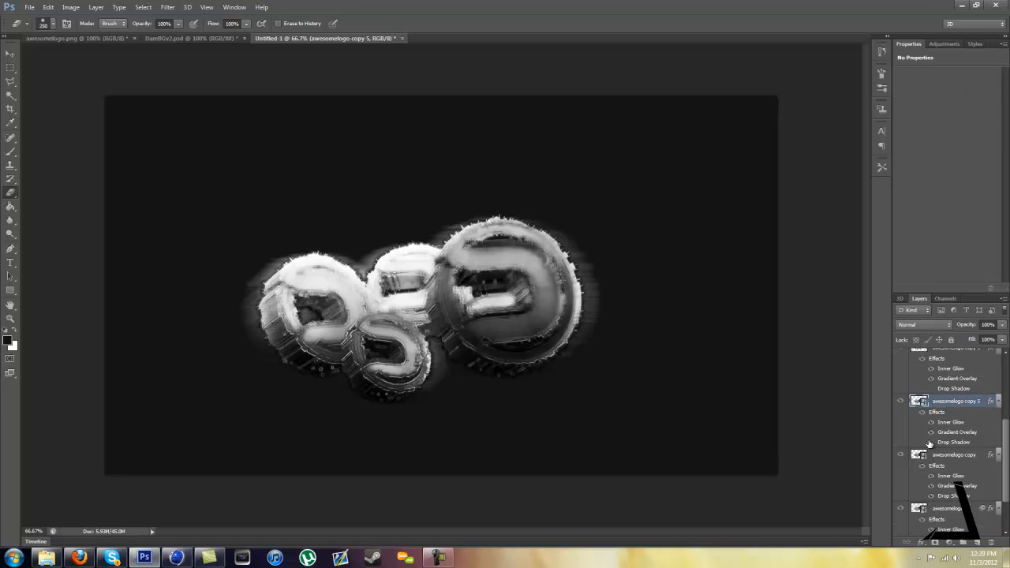
left_click(167, 7)
mouse_move(236, 145)
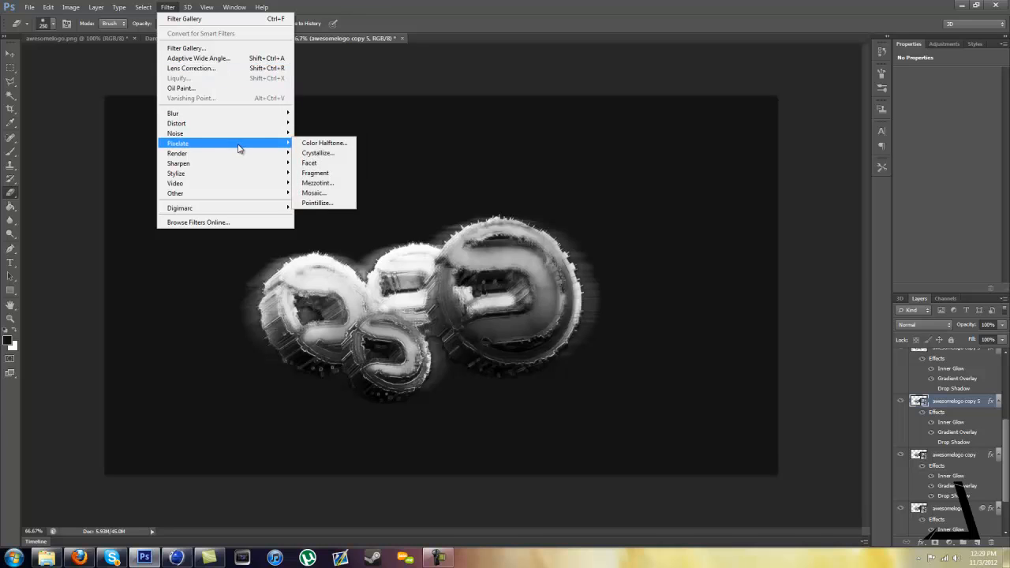
left_click(315, 193)
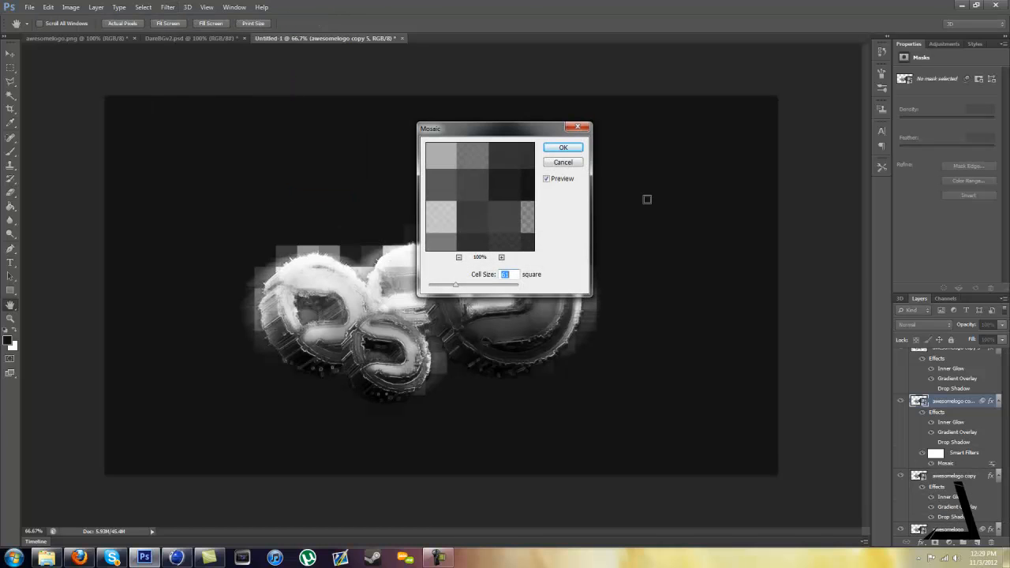
left_click(563, 148)
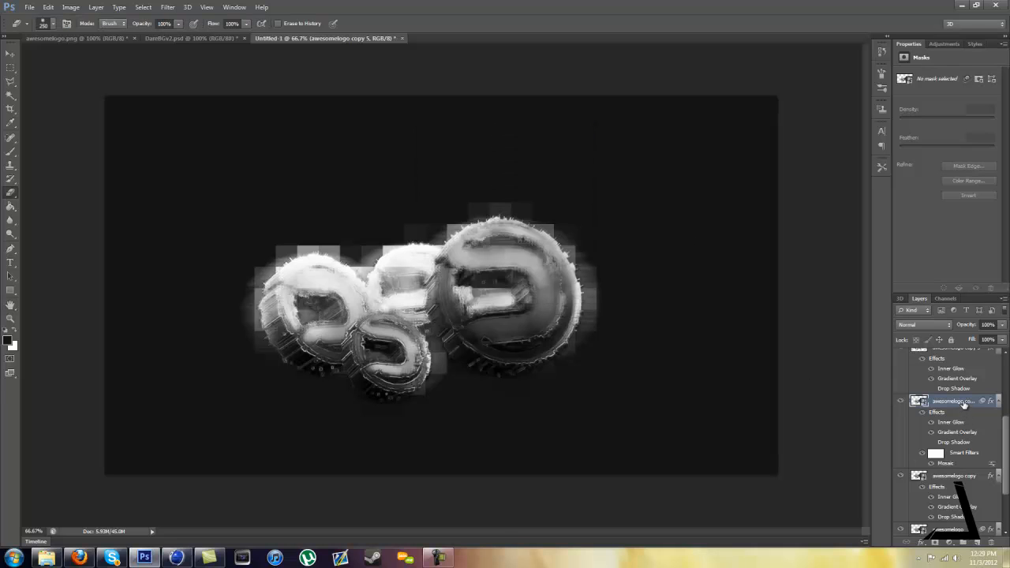
Step: Move the Mosaic-filtered duplicate below the awesomelogo layer, directly above the Background, and review the layer stack
left_click_drag(963, 404, 956, 487)
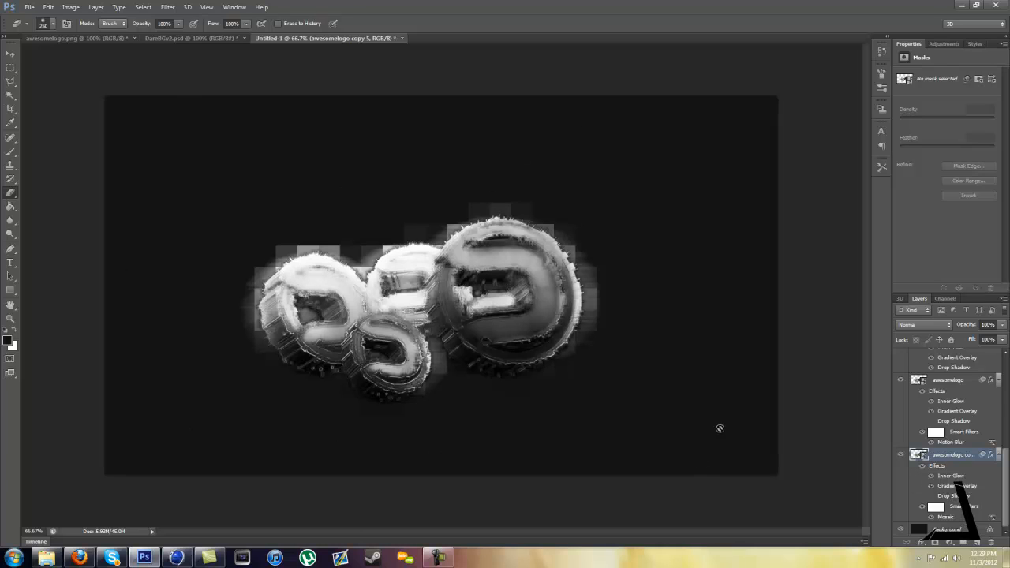
scroll(926, 458, "up", 1)
scroll(929, 460, "down", 1)
scroll(930, 460, "up", 3)
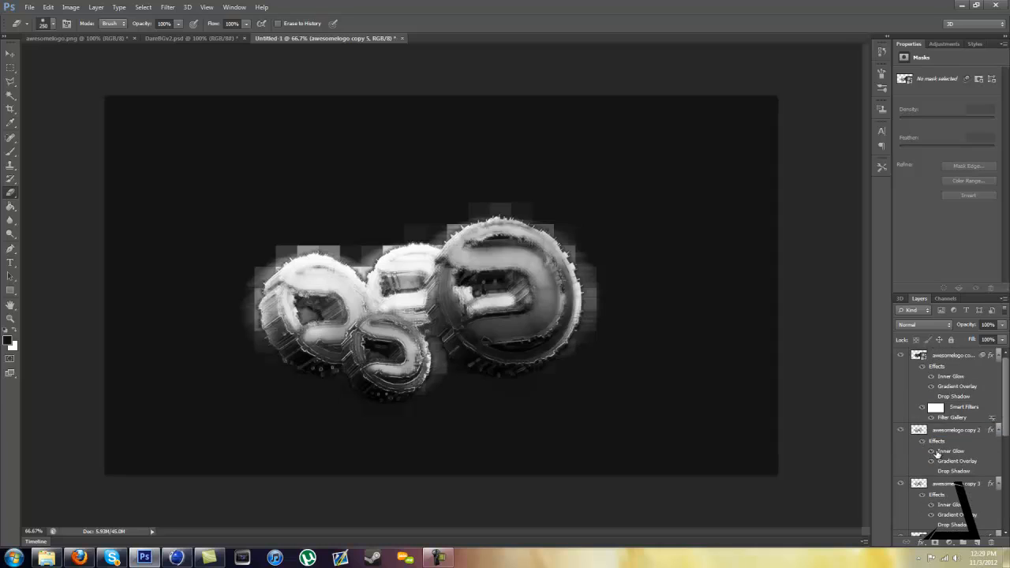
scroll(948, 445, "down", 3)
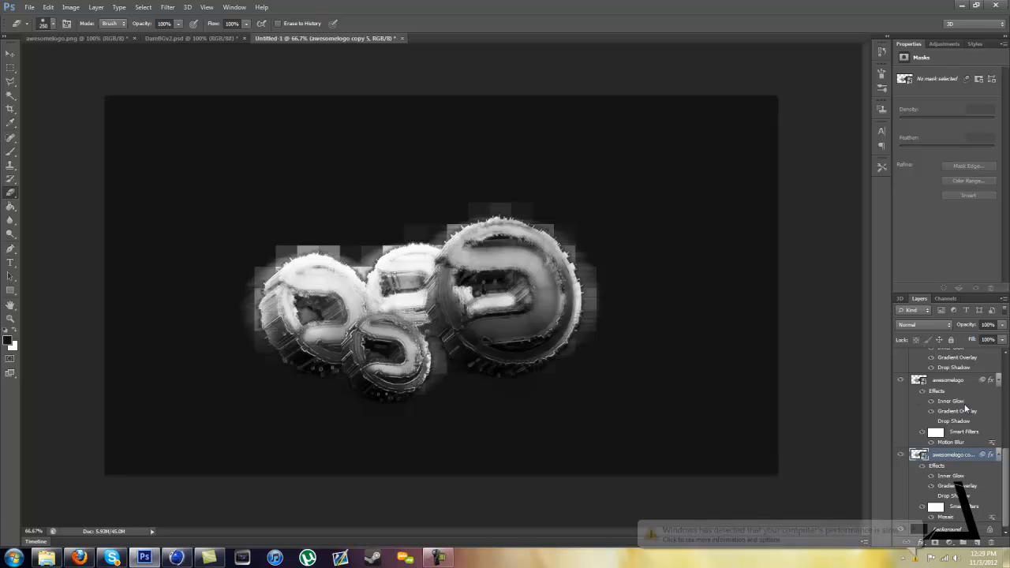
left_click(915, 529)
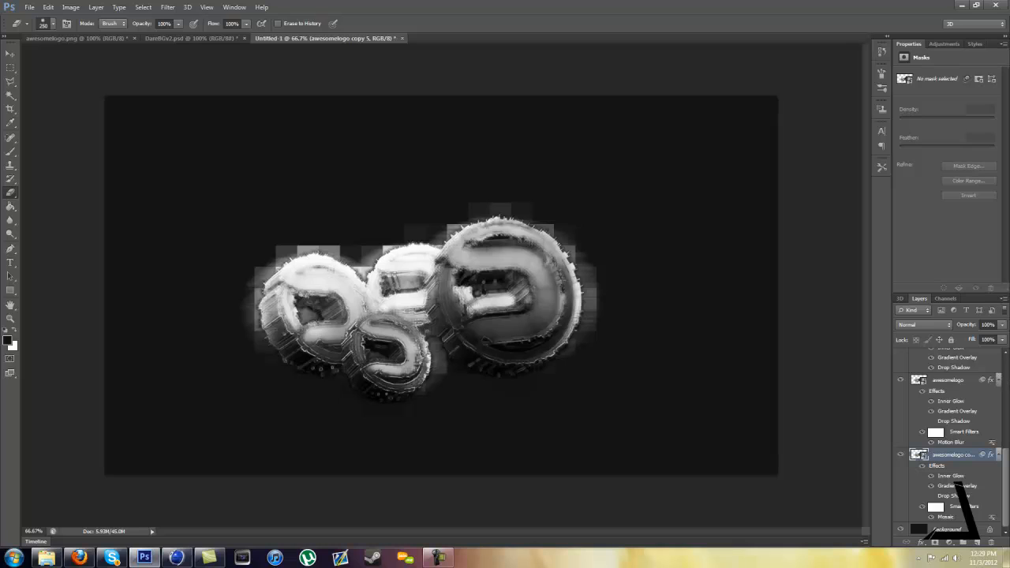
scroll(1007, 368, "up", 5)
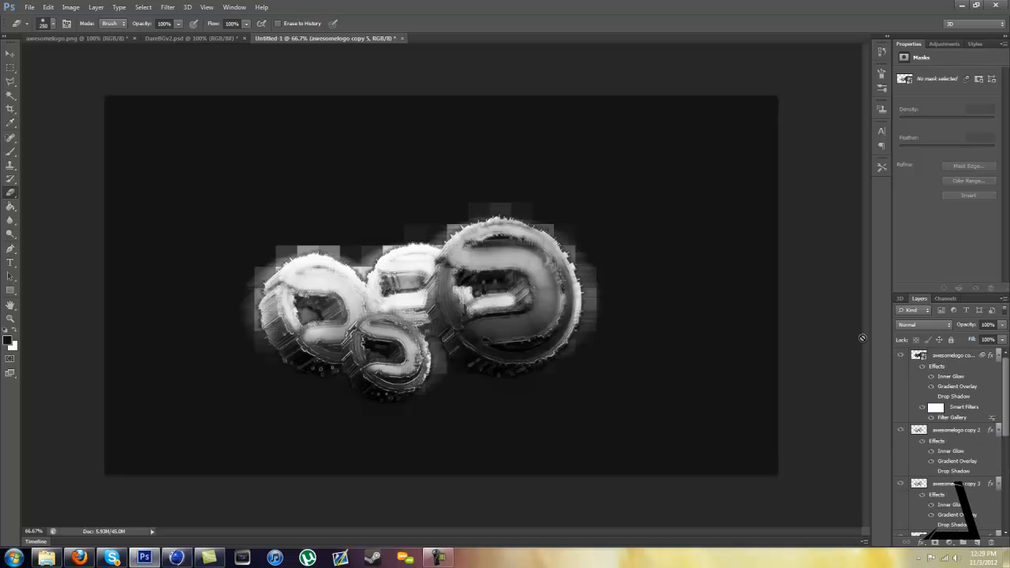
Step: Copy the CC and BLUE groups and the Pattern Fill 3 layer from awesomelogo.png to the top of the Untitled-1 document
left_click(116, 36)
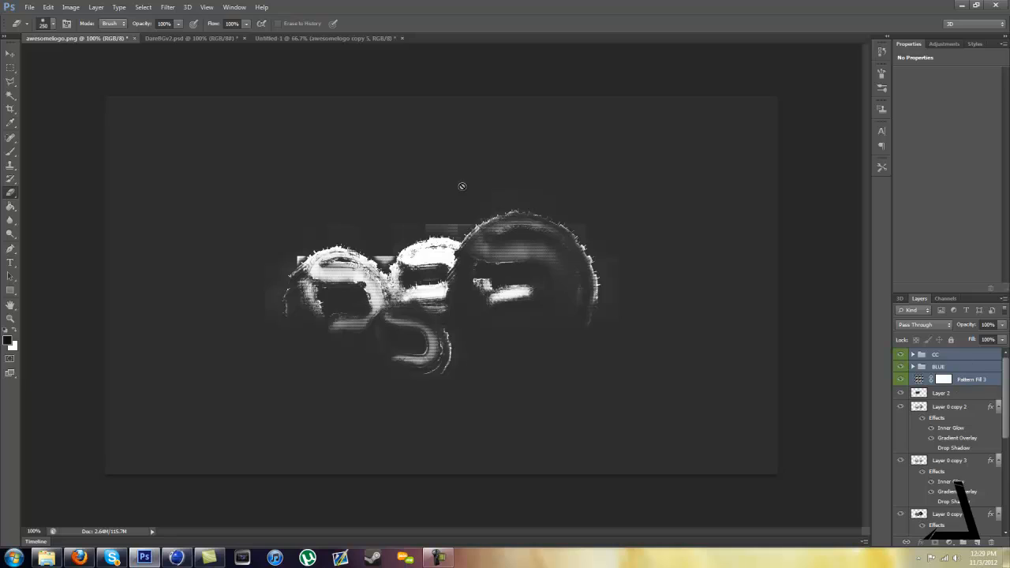
key("v")
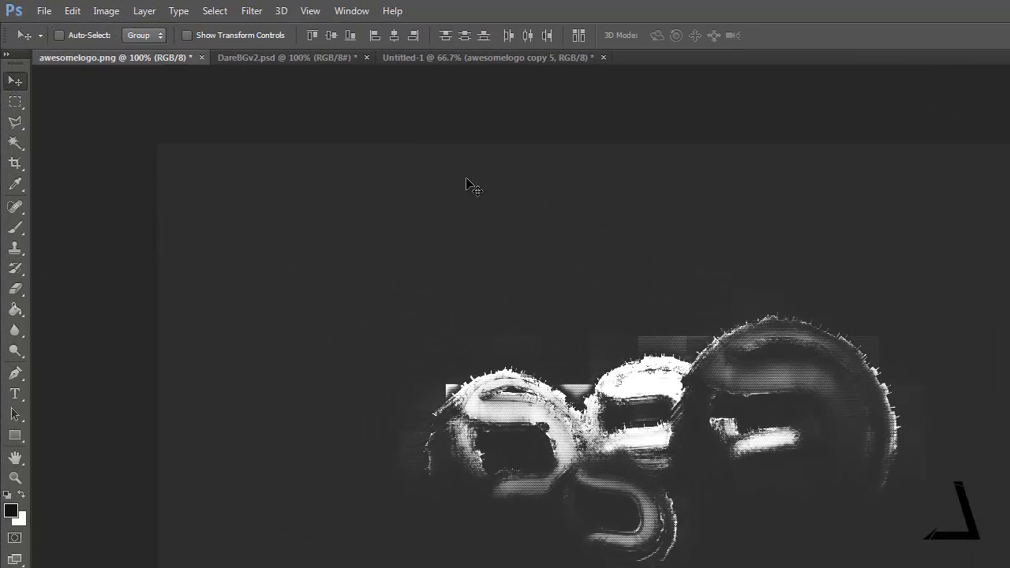
left_click_drag(763, 549, 597, 316)
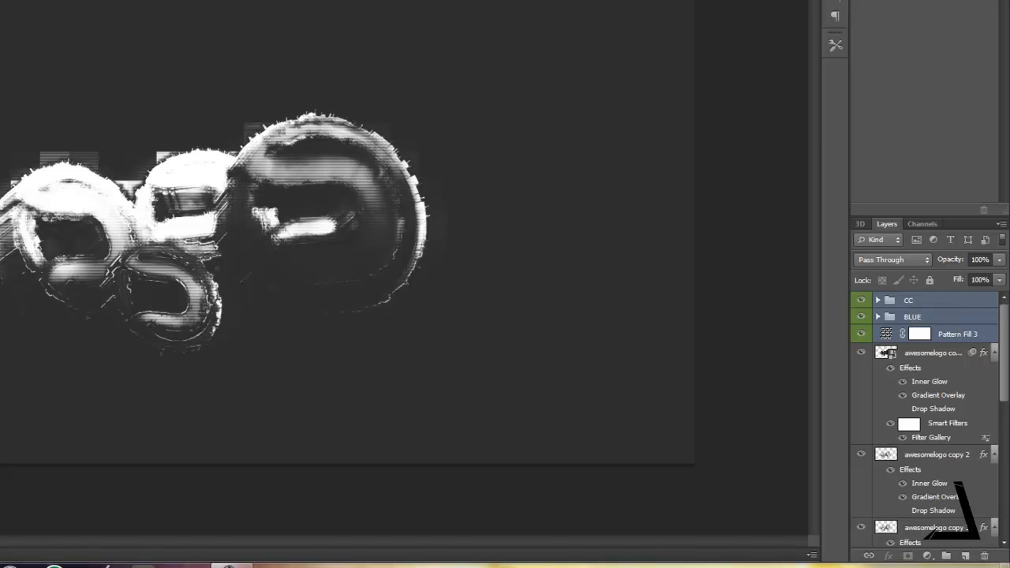
left_click(46, 95)
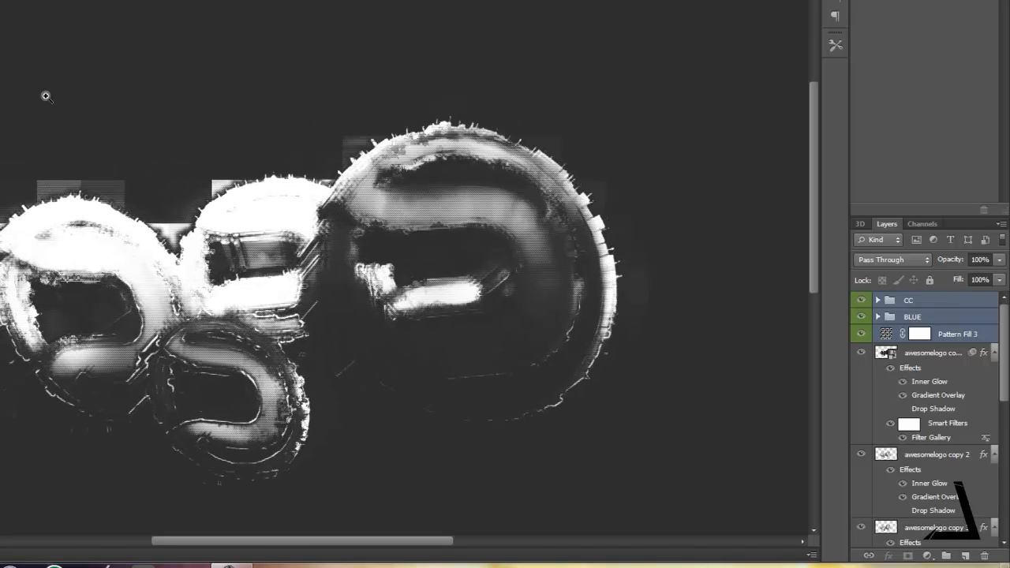
left_click_drag(815, 199, 820, 235)
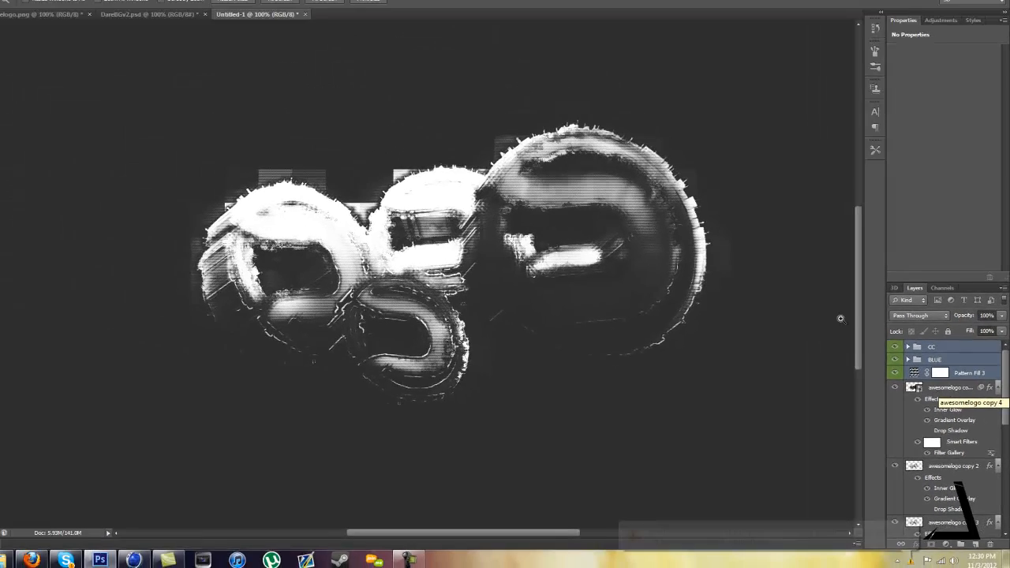
Step: Switch to Windows Explorer and open the Textures folder inside Graphics Packs in the Pictures library
left_click(914, 527)
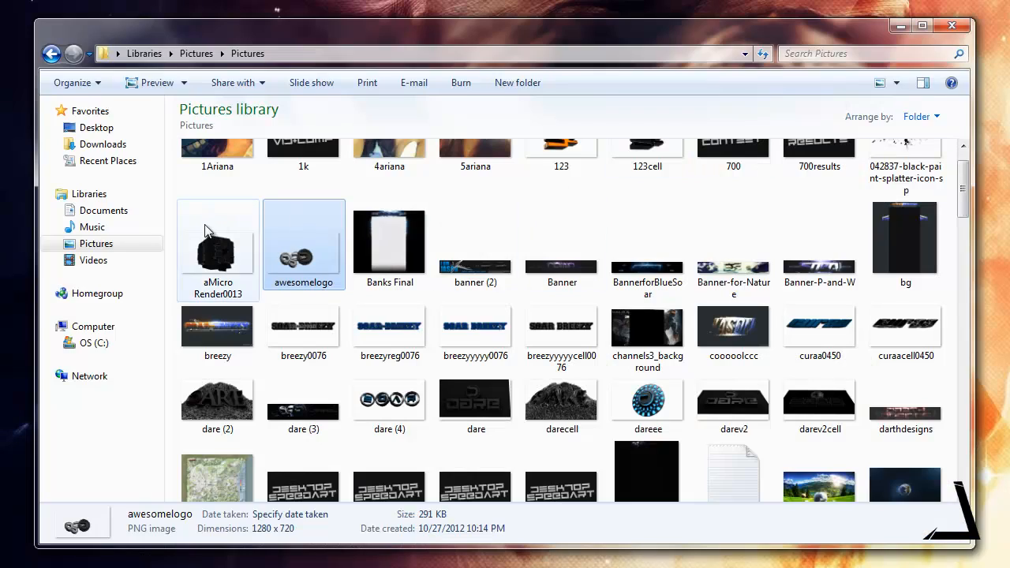
left_click(120, 246)
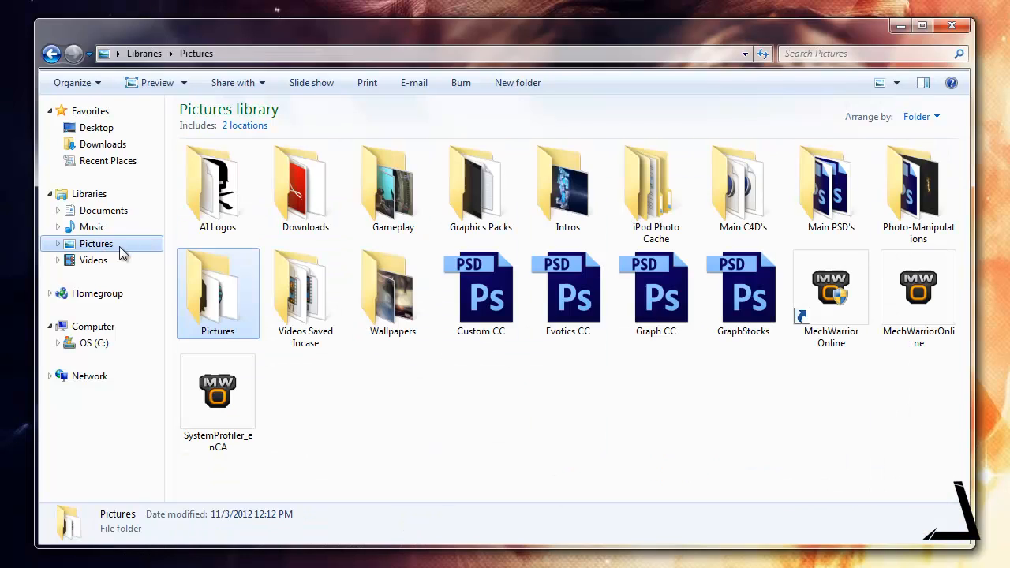
double_click(486, 193)
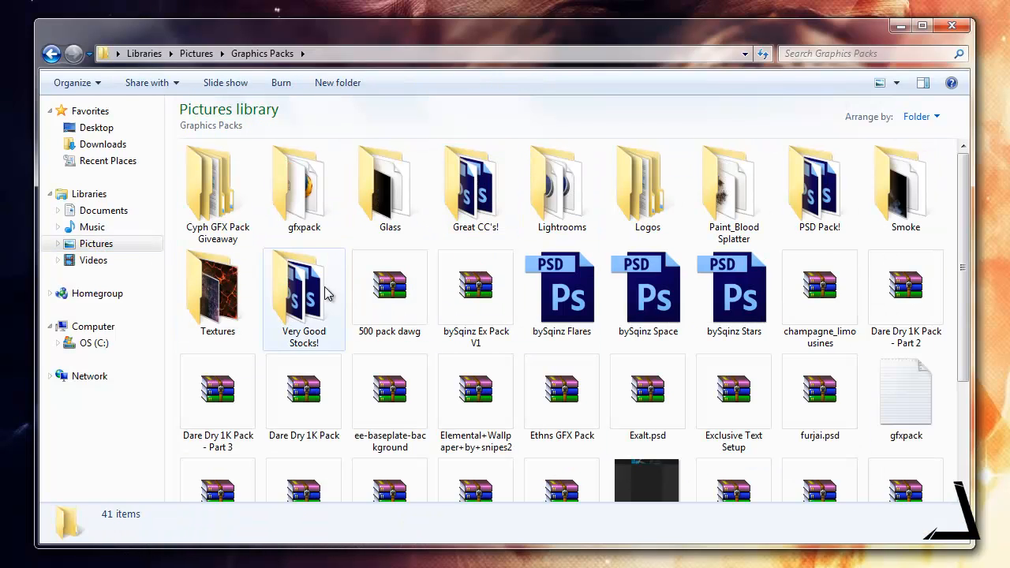
scroll(328, 294, "down", 3)
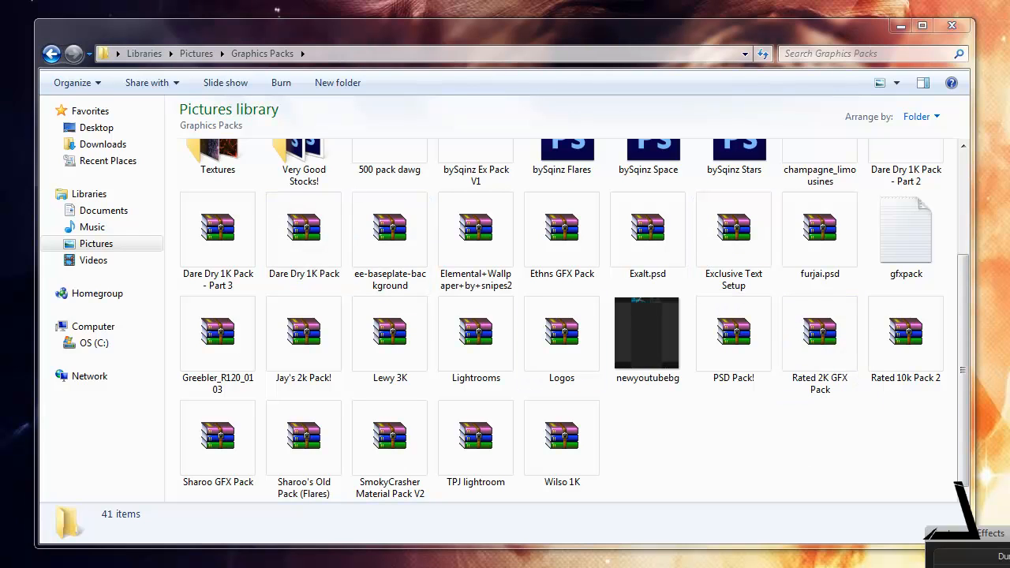
scroll(505, 331, "up", 3)
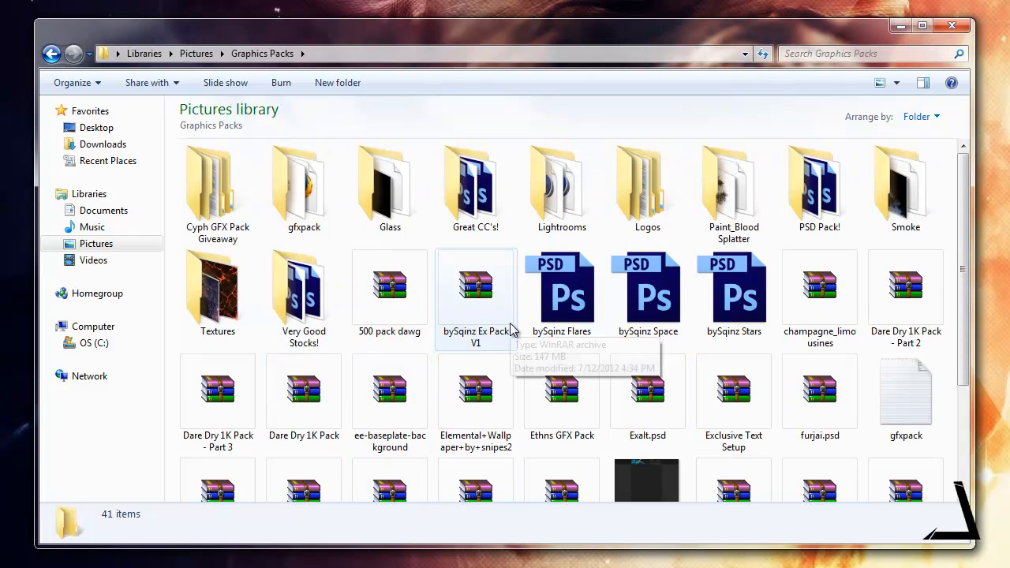
double_click(208, 313)
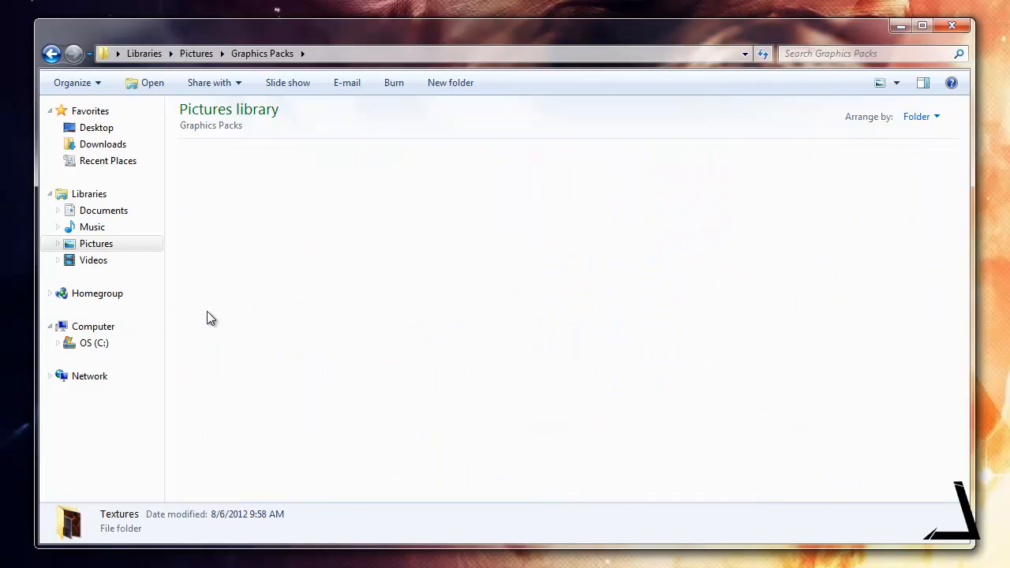
Step: Place the 3 (1) texture into the Untitled-1 document in Photoshop, rotated -90° and enlarged to cover the whole logo
left_click(321, 166)
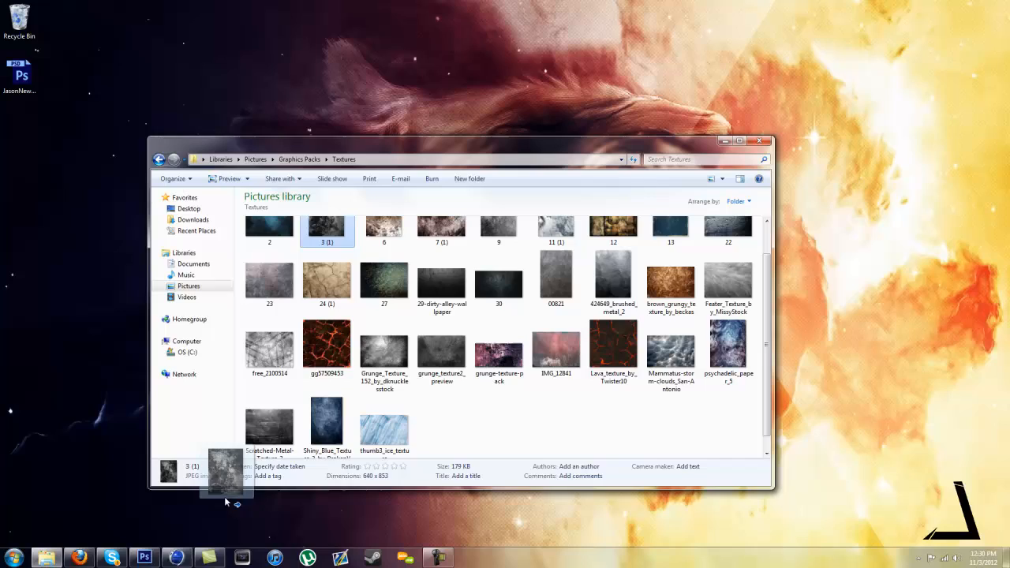
left_click_drag(225, 502, 385, 285)
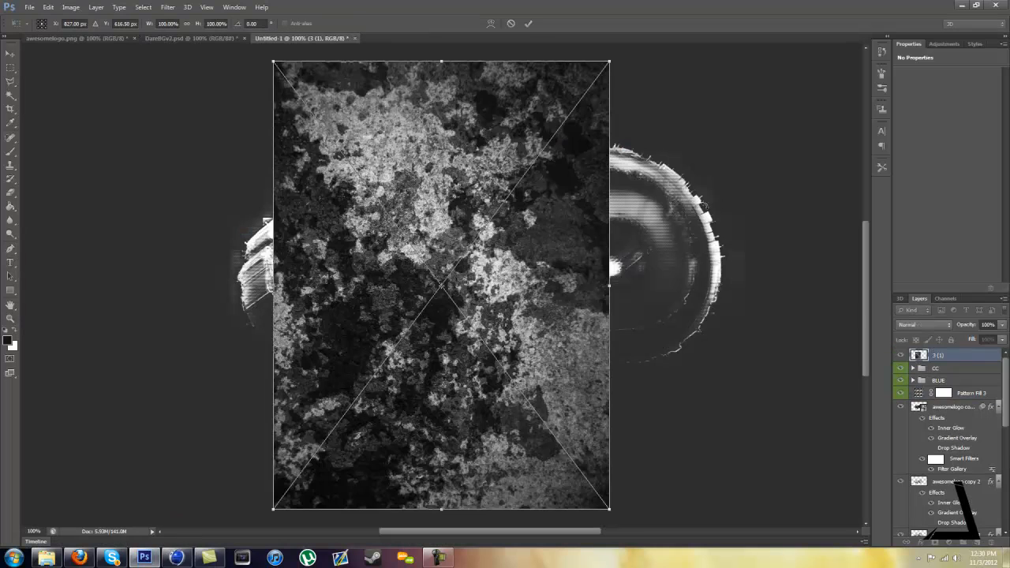
left_click_drag(692, 130, 374, 166)
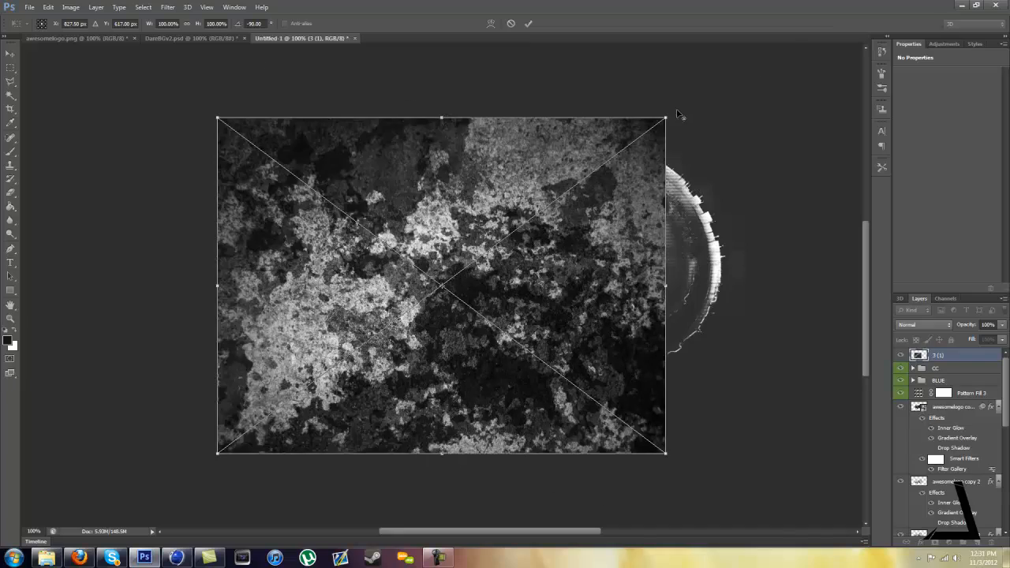
left_click_drag(668, 115, 754, 97)
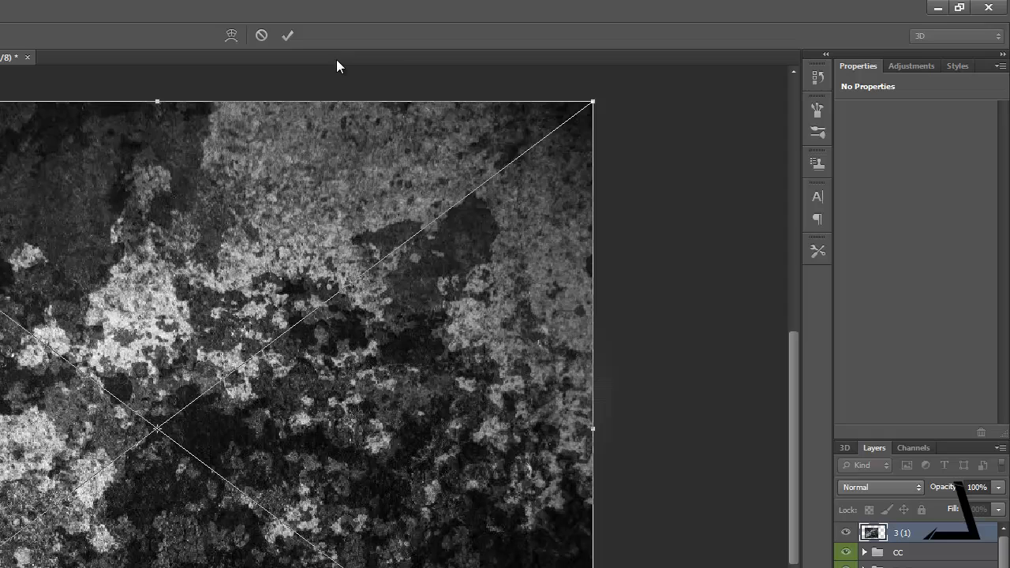
left_click(474, 26)
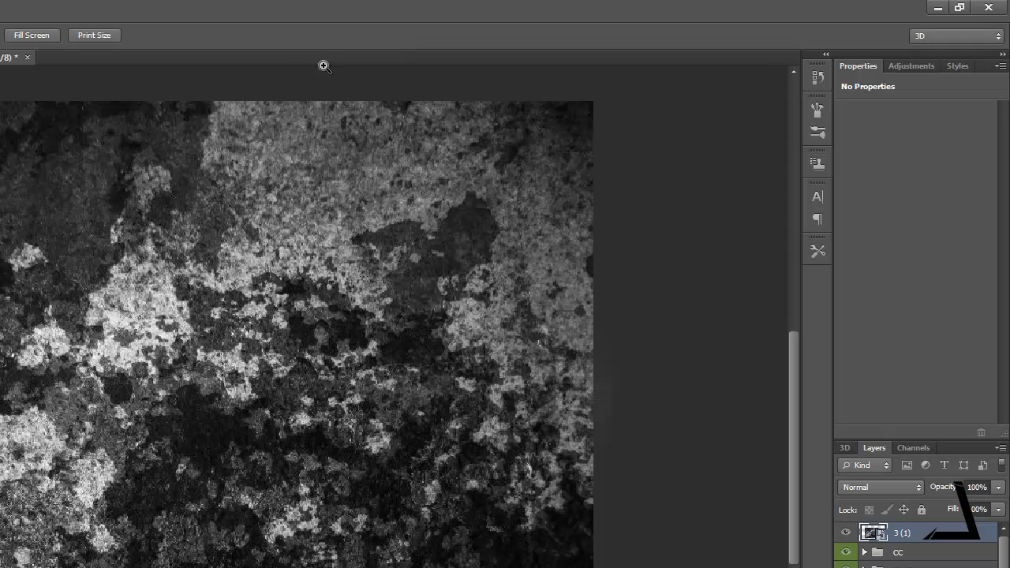
Step: Blend the 3 (1) texture layer in Overlay mode at 34% opacity, placed directly below Pattern Fill 3
left_click(871, 485)
left_click(875, 273)
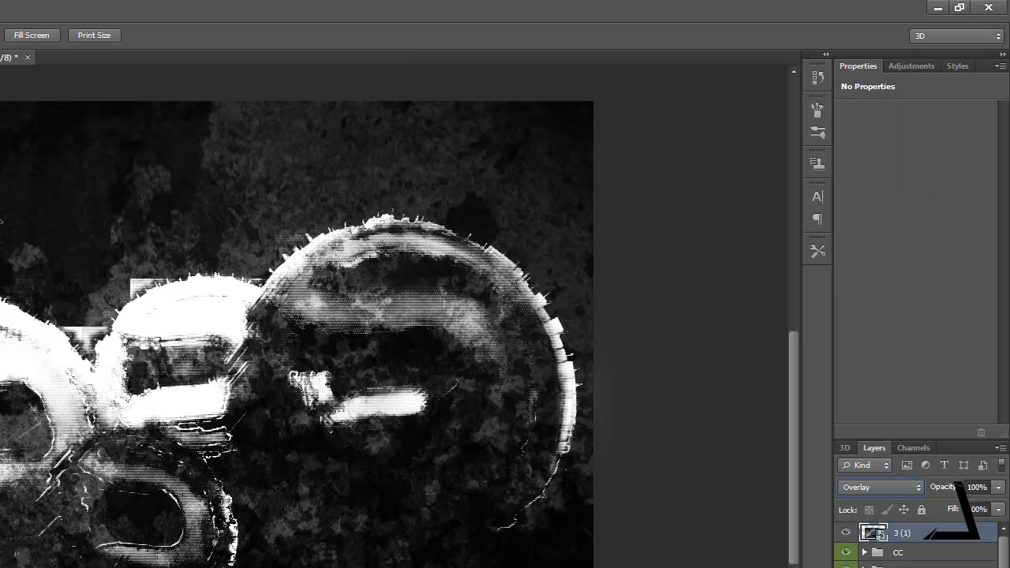
left_click(998, 508)
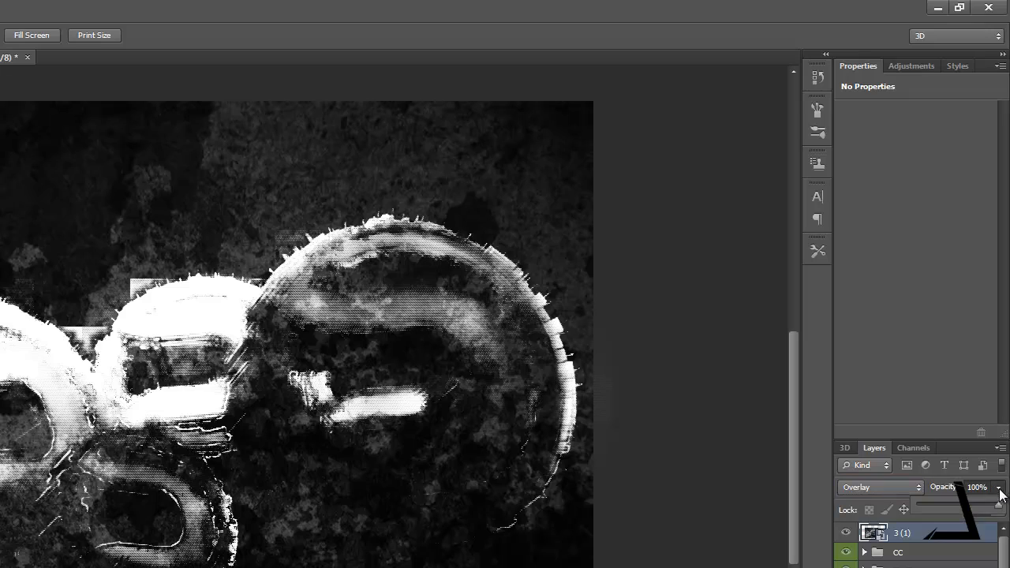
left_click(958, 508)
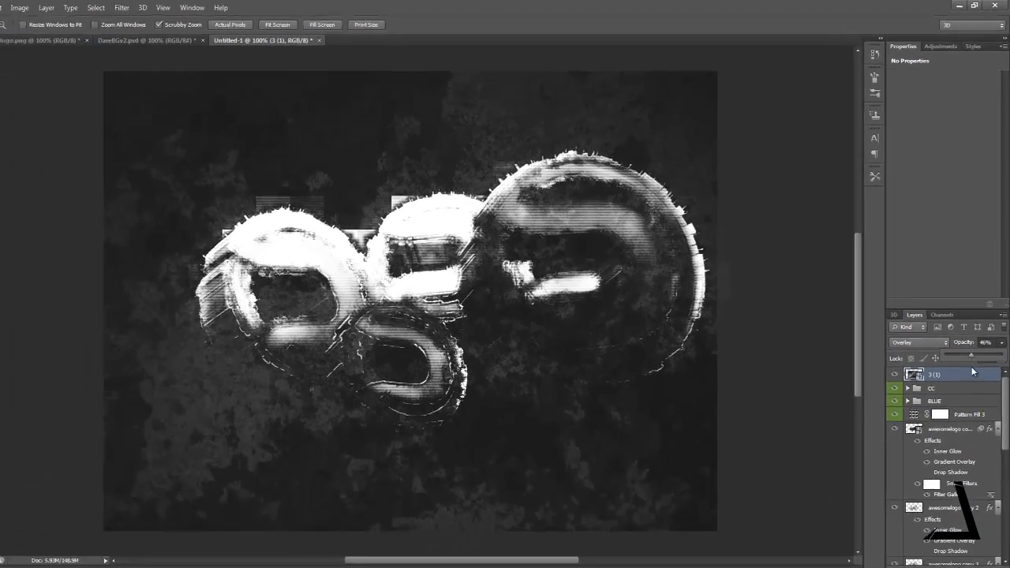
left_click_drag(951, 533, 968, 400)
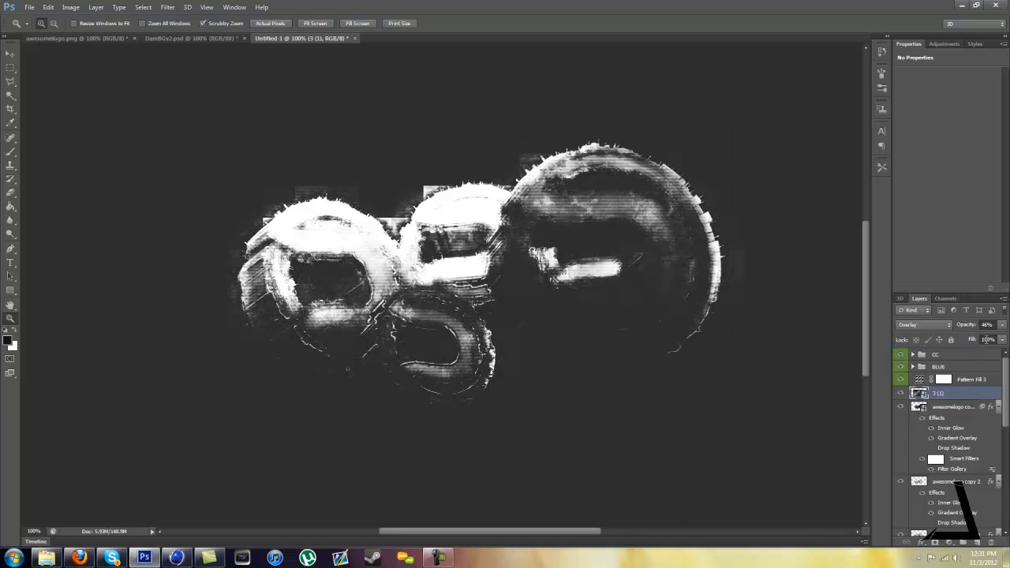
left_click_drag(1002, 324, 966, 334)
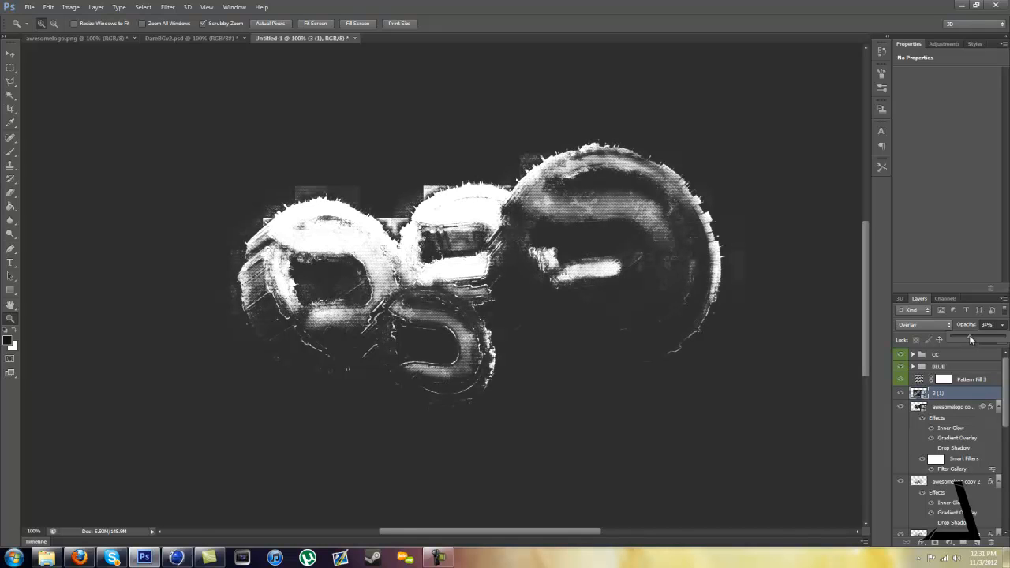
Step: Check the finished logo graphic as a whole and close up, and save the Untitled-1 document
left_click(54, 26)
left_click(55, 25)
left_click(421, 156)
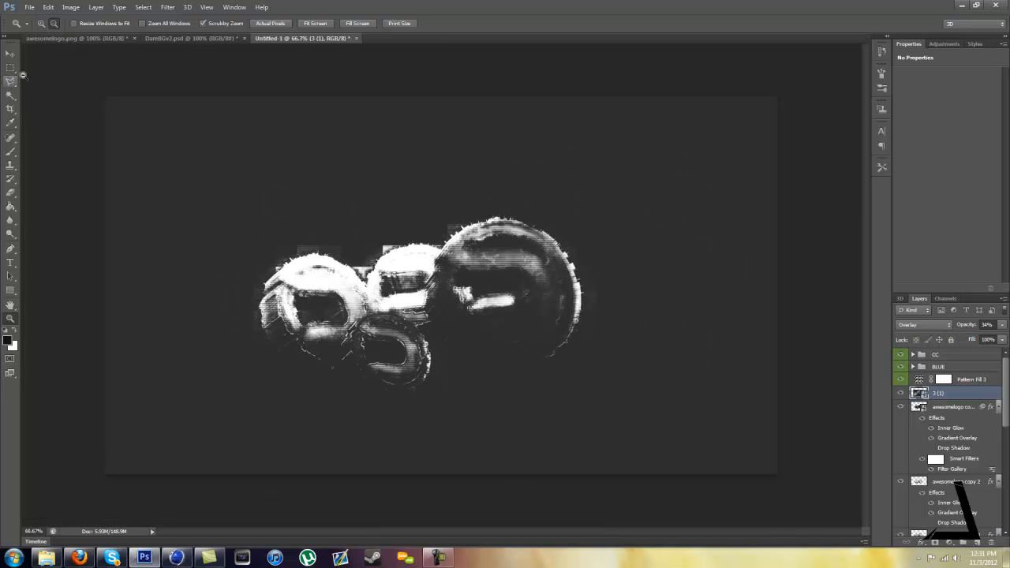
left_click(41, 23)
left_click(344, 246)
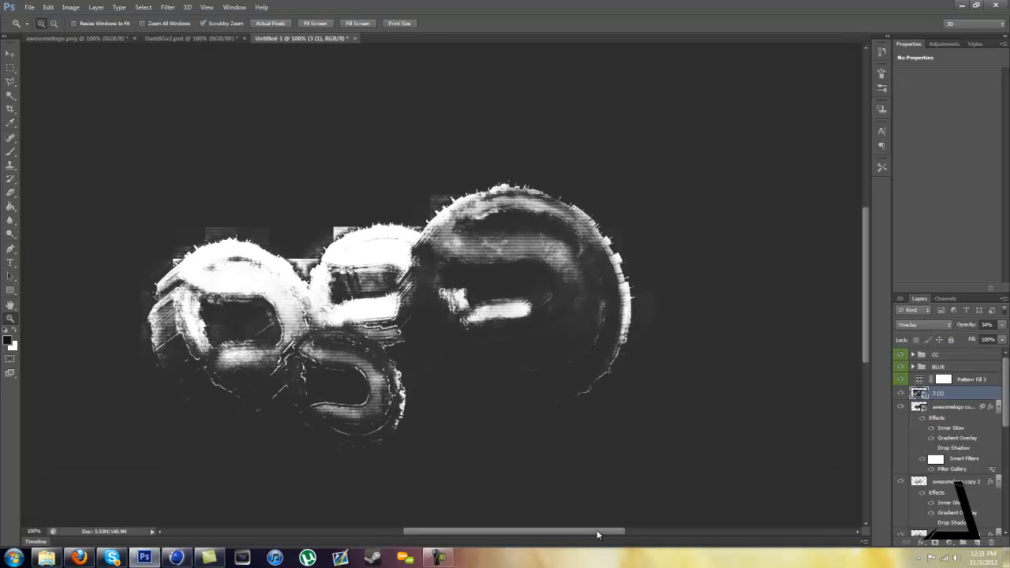
left_click_drag(597, 532, 575, 530)
scroll(552, 470, "down", 2)
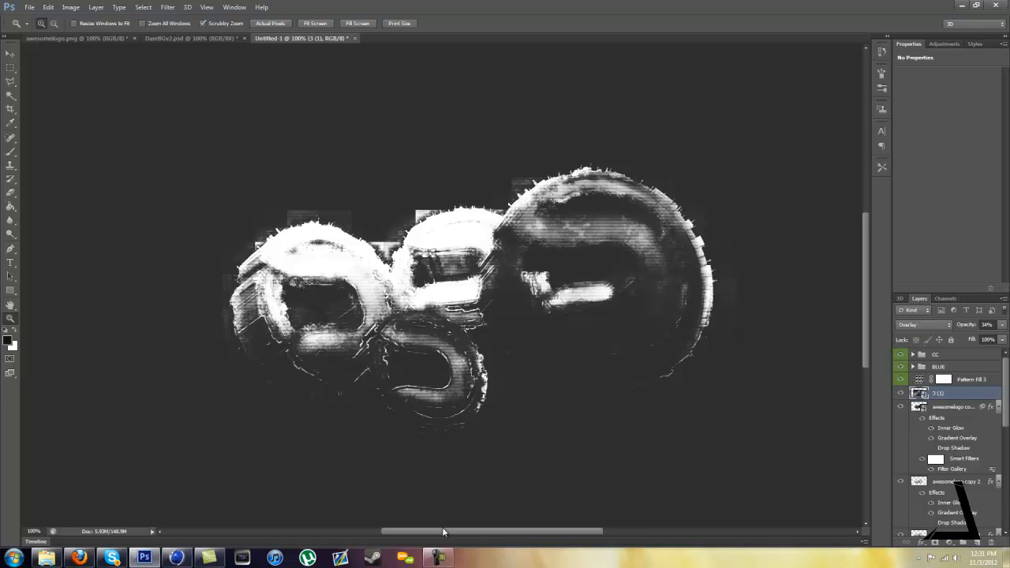
key("ctrl+s")
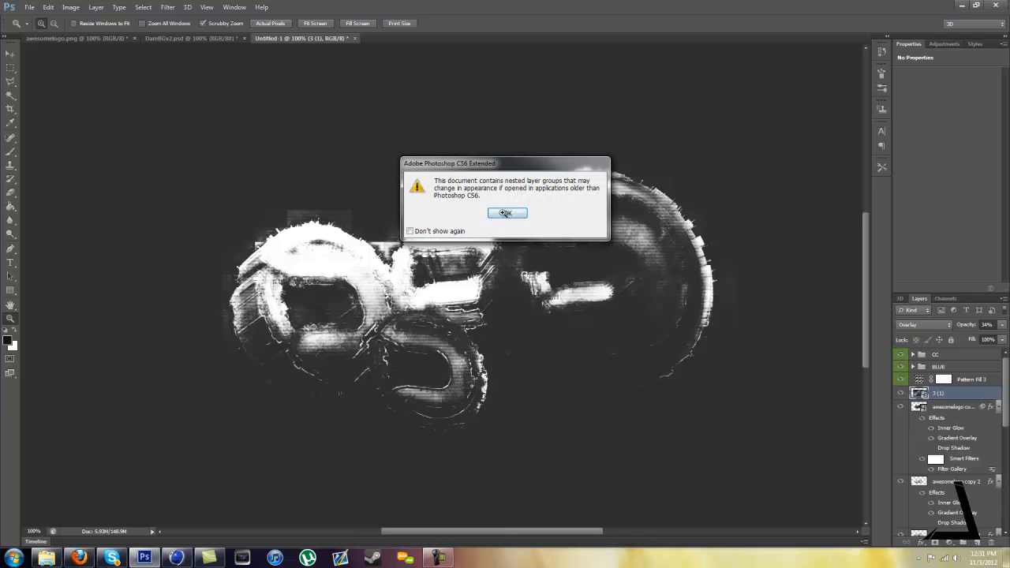